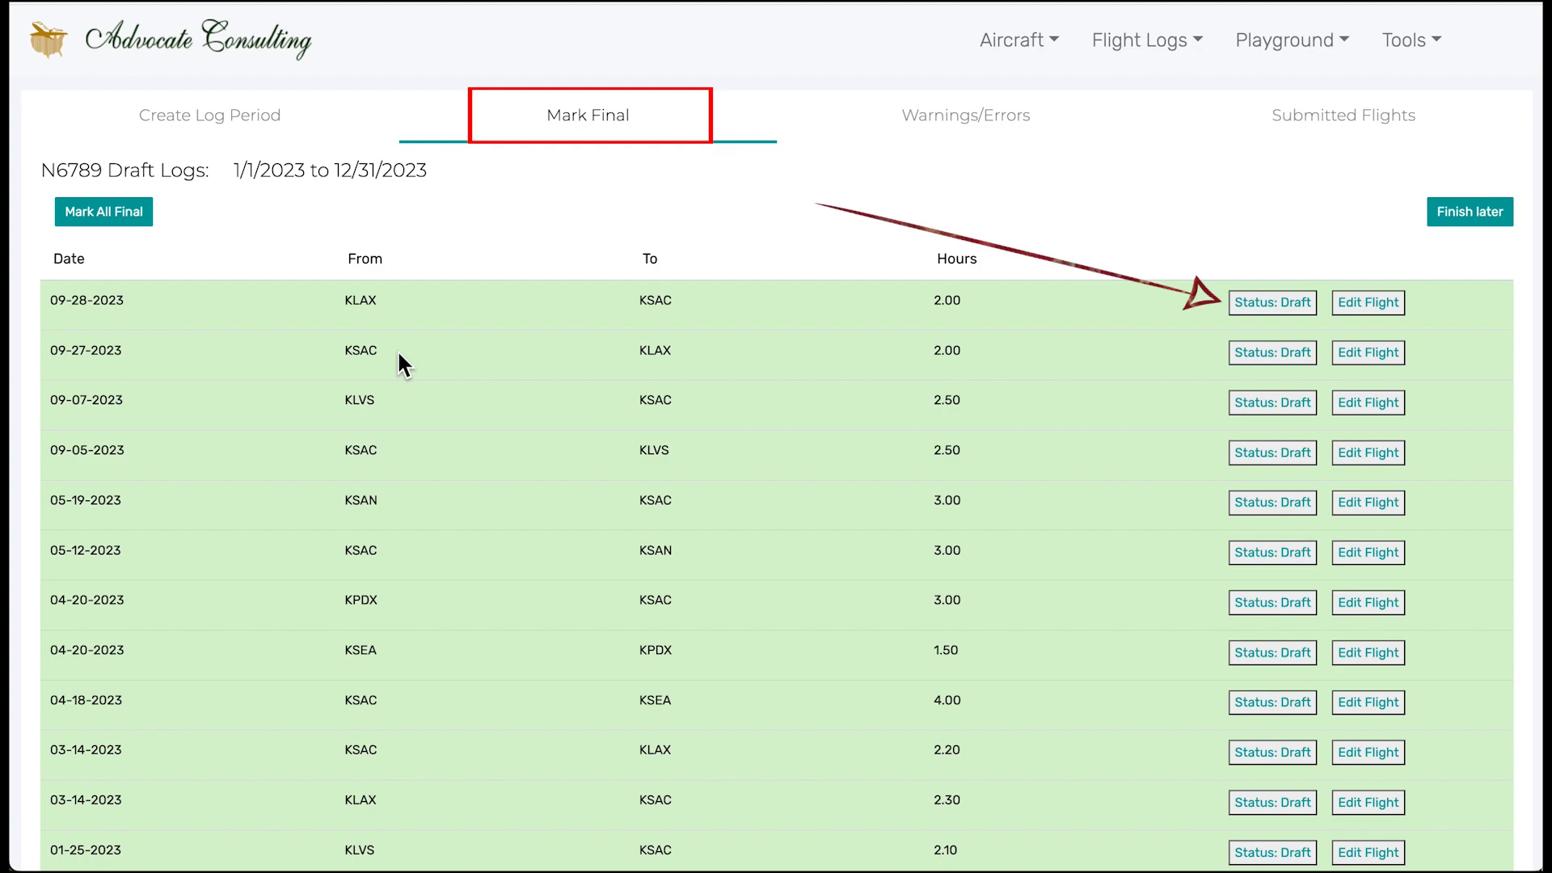
# Step: Mark all N6789 draft logs final, and resolve the 09-28-2023 flight's error by setting its primary purpose to Business
pyautogui.click(113, 223)
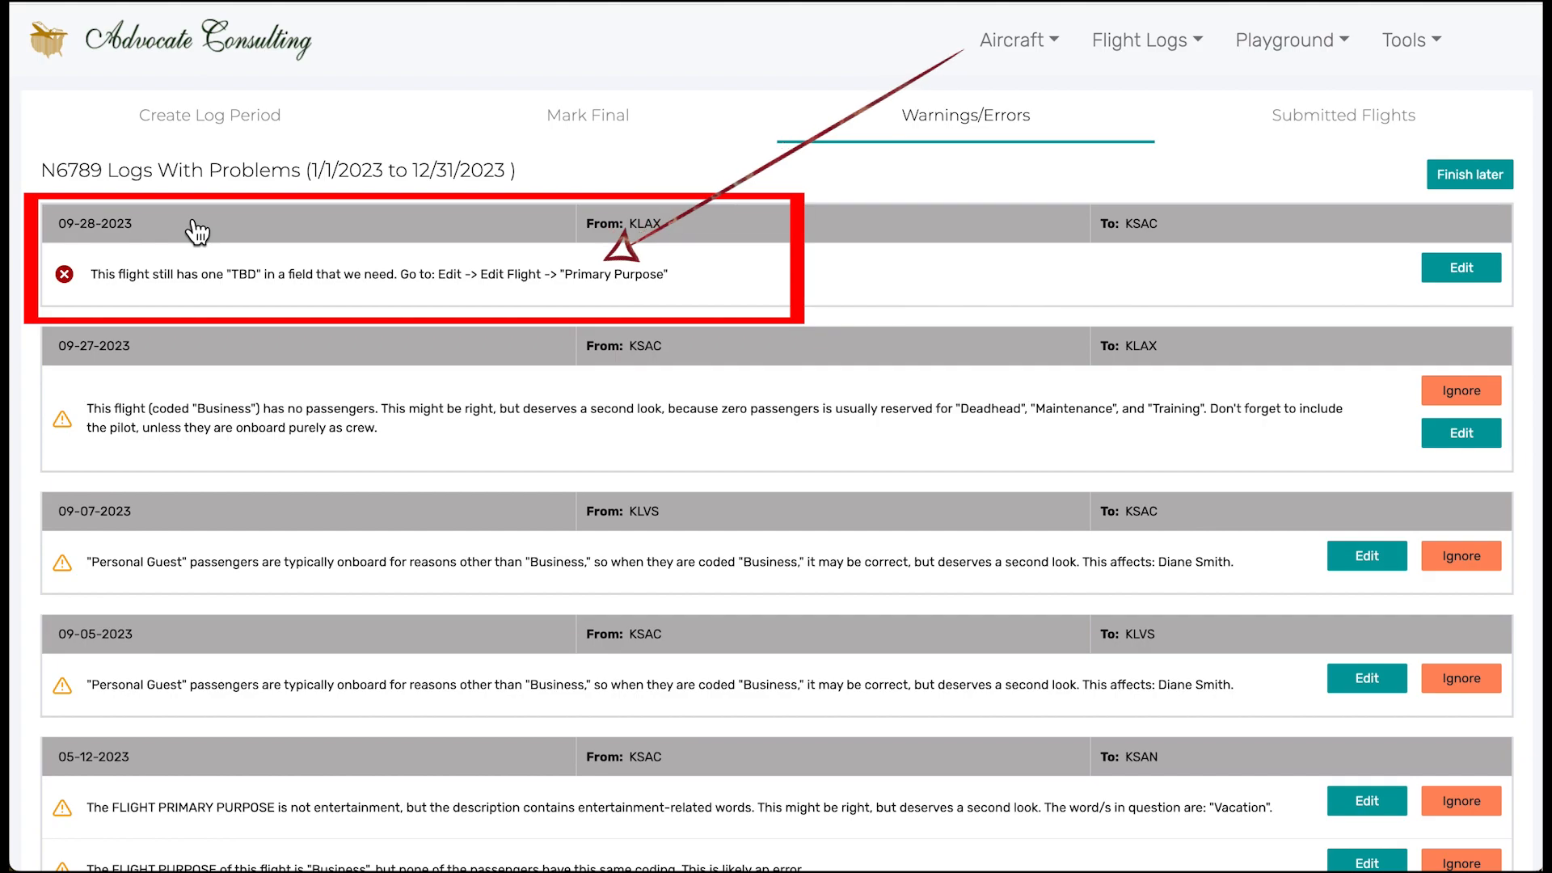
pyautogui.click(1462, 269)
pyautogui.click(804, 469)
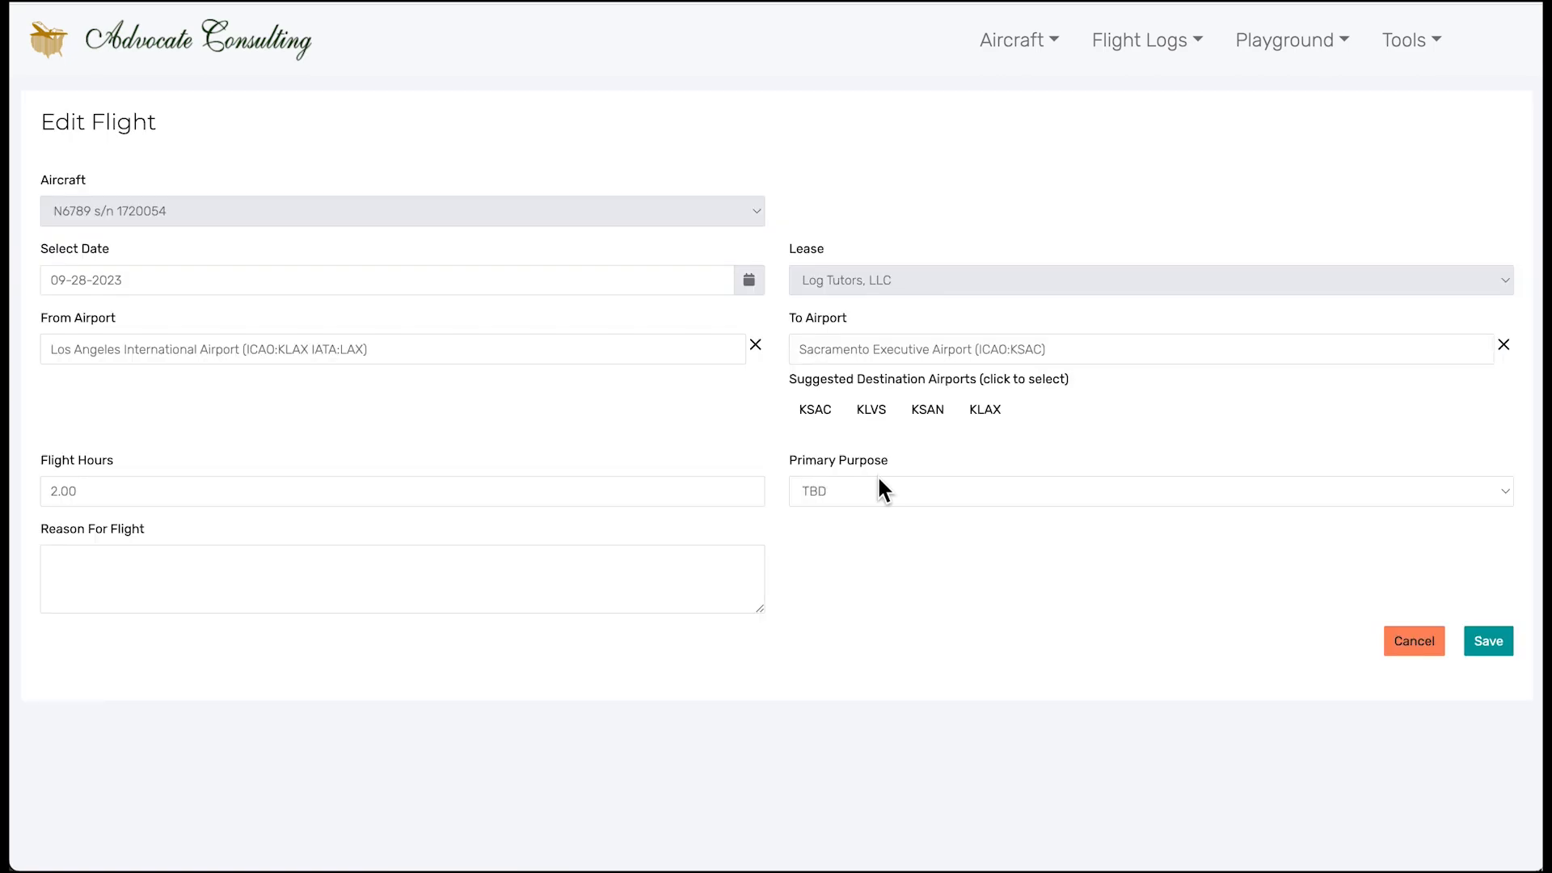
pyautogui.click(879, 482)
pyautogui.click(874, 514)
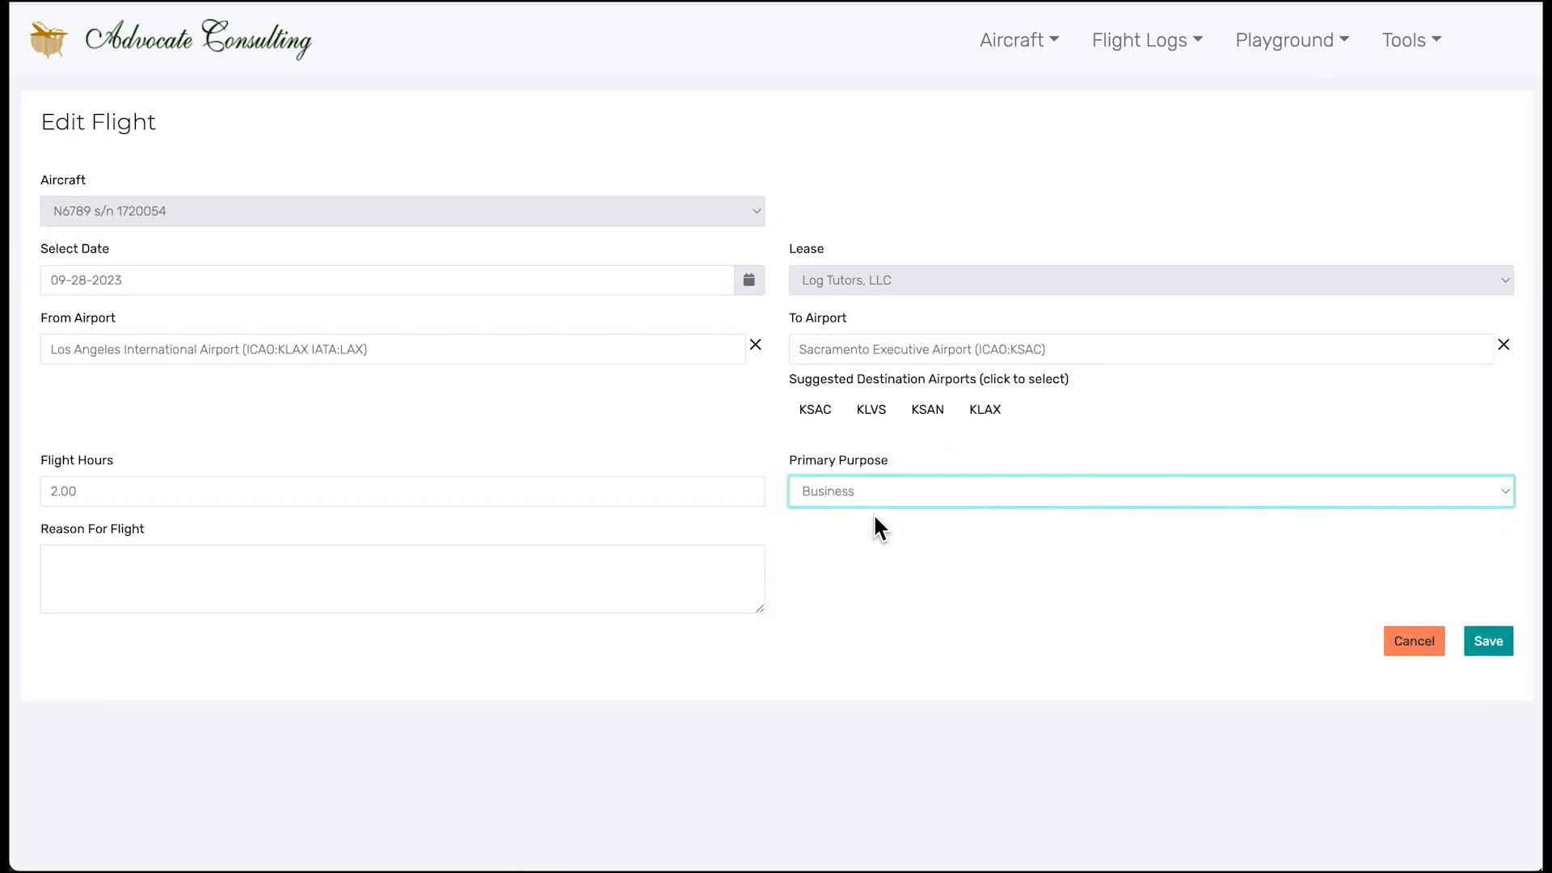
pyautogui.click(1490, 642)
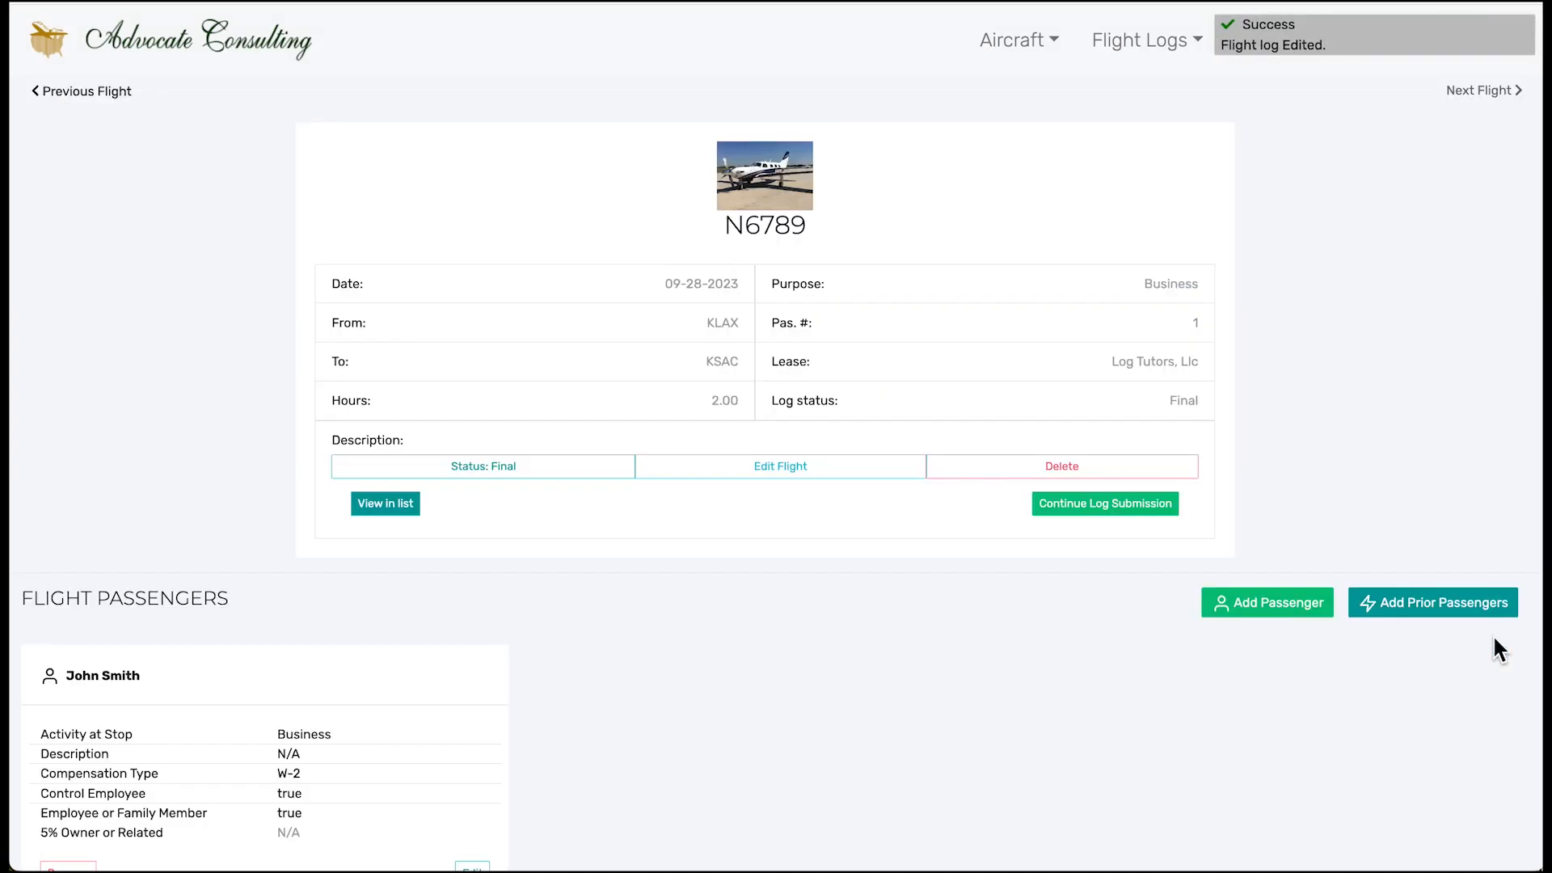
pyautogui.click(1139, 507)
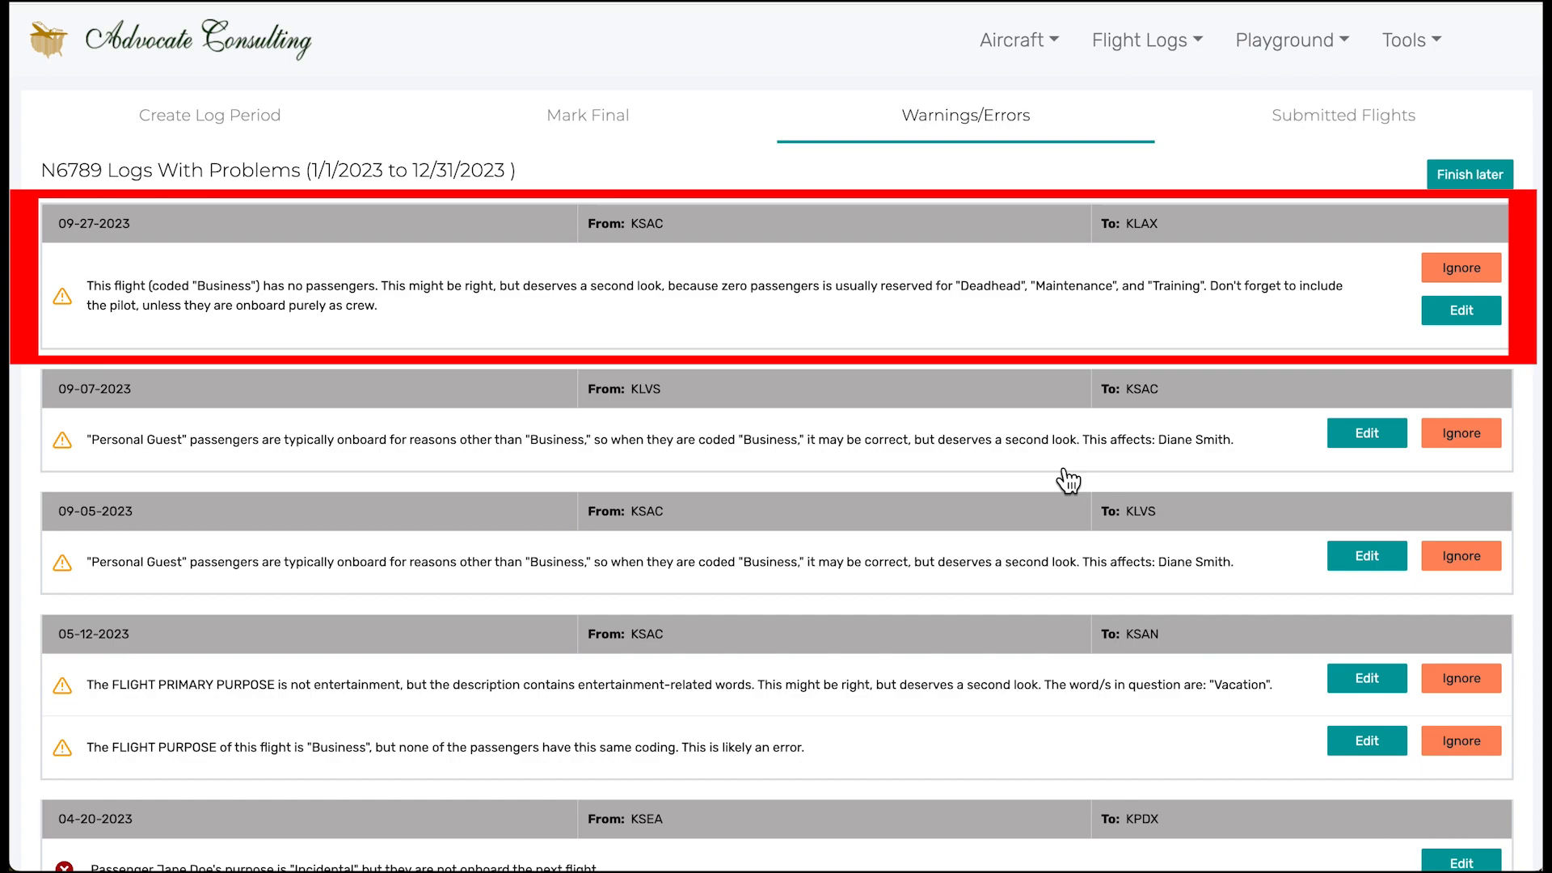
# Step: Add the 09-28-2023 return flight's passenger to the 09-27-2023 KSAC to KLAX flight, and continue the log submission
pyautogui.click(1436, 310)
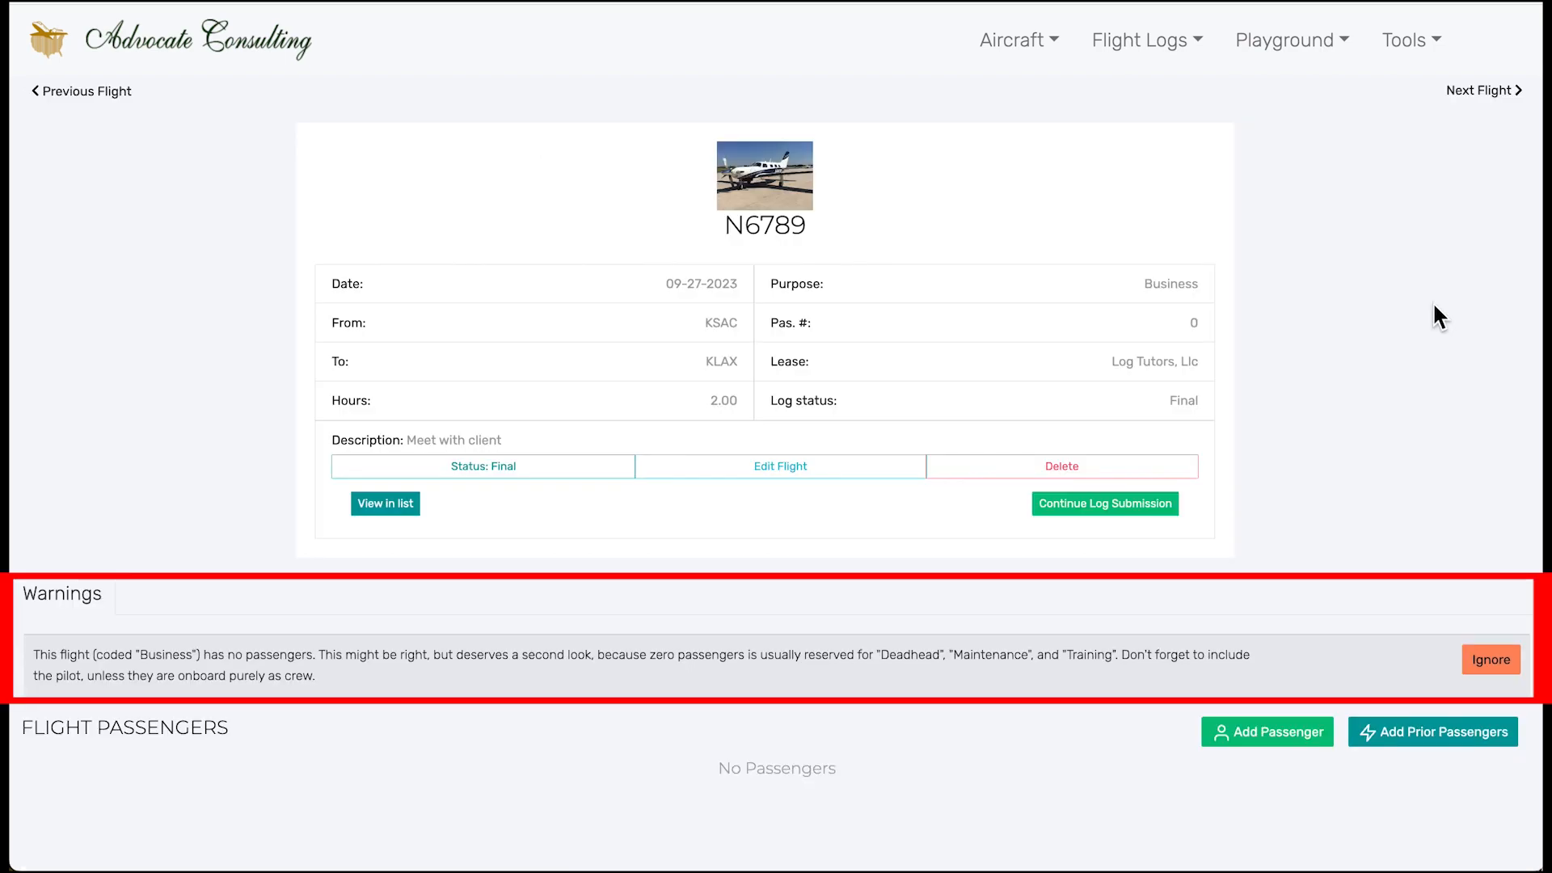
pyautogui.click(1275, 737)
pyautogui.click(634, 538)
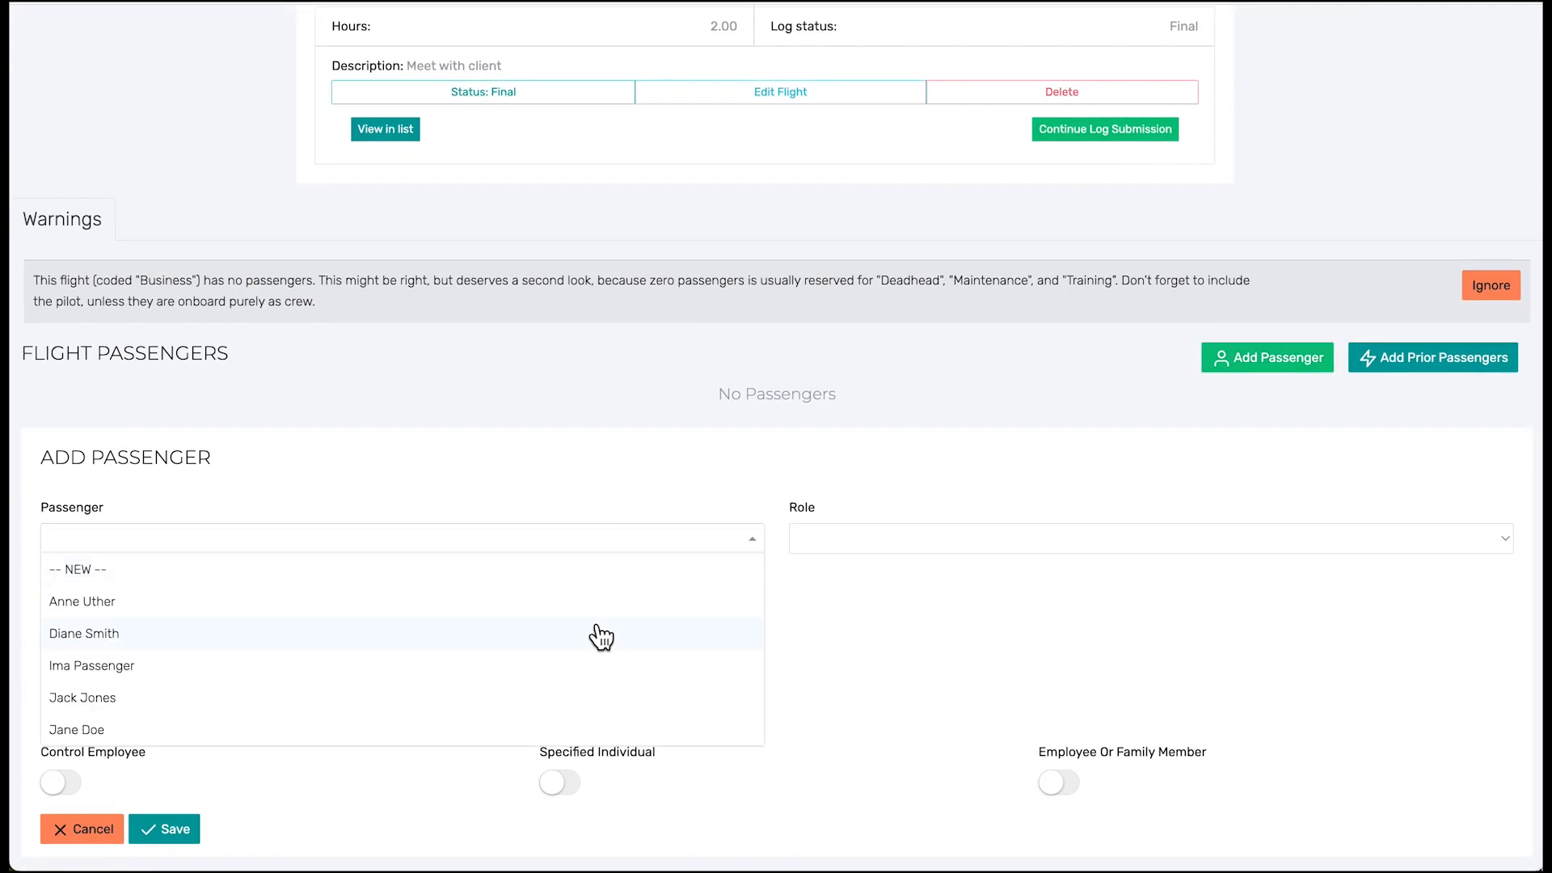
pyautogui.scroll(-3, 548, 665)
pyautogui.click(402, 708)
pyautogui.scroll(-1, 399, 703)
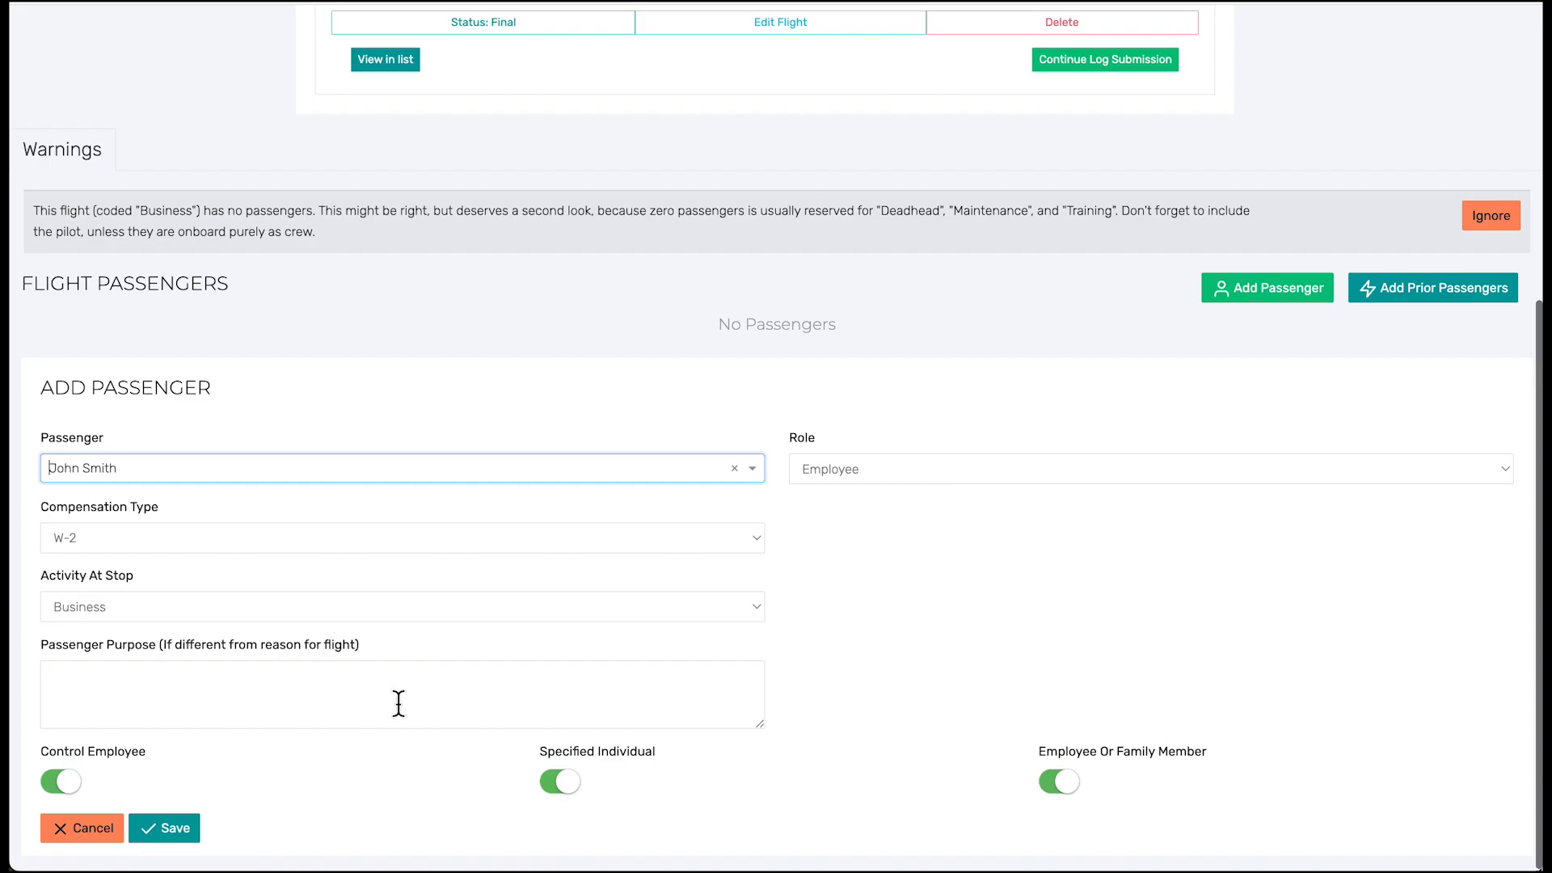
pyautogui.click(174, 833)
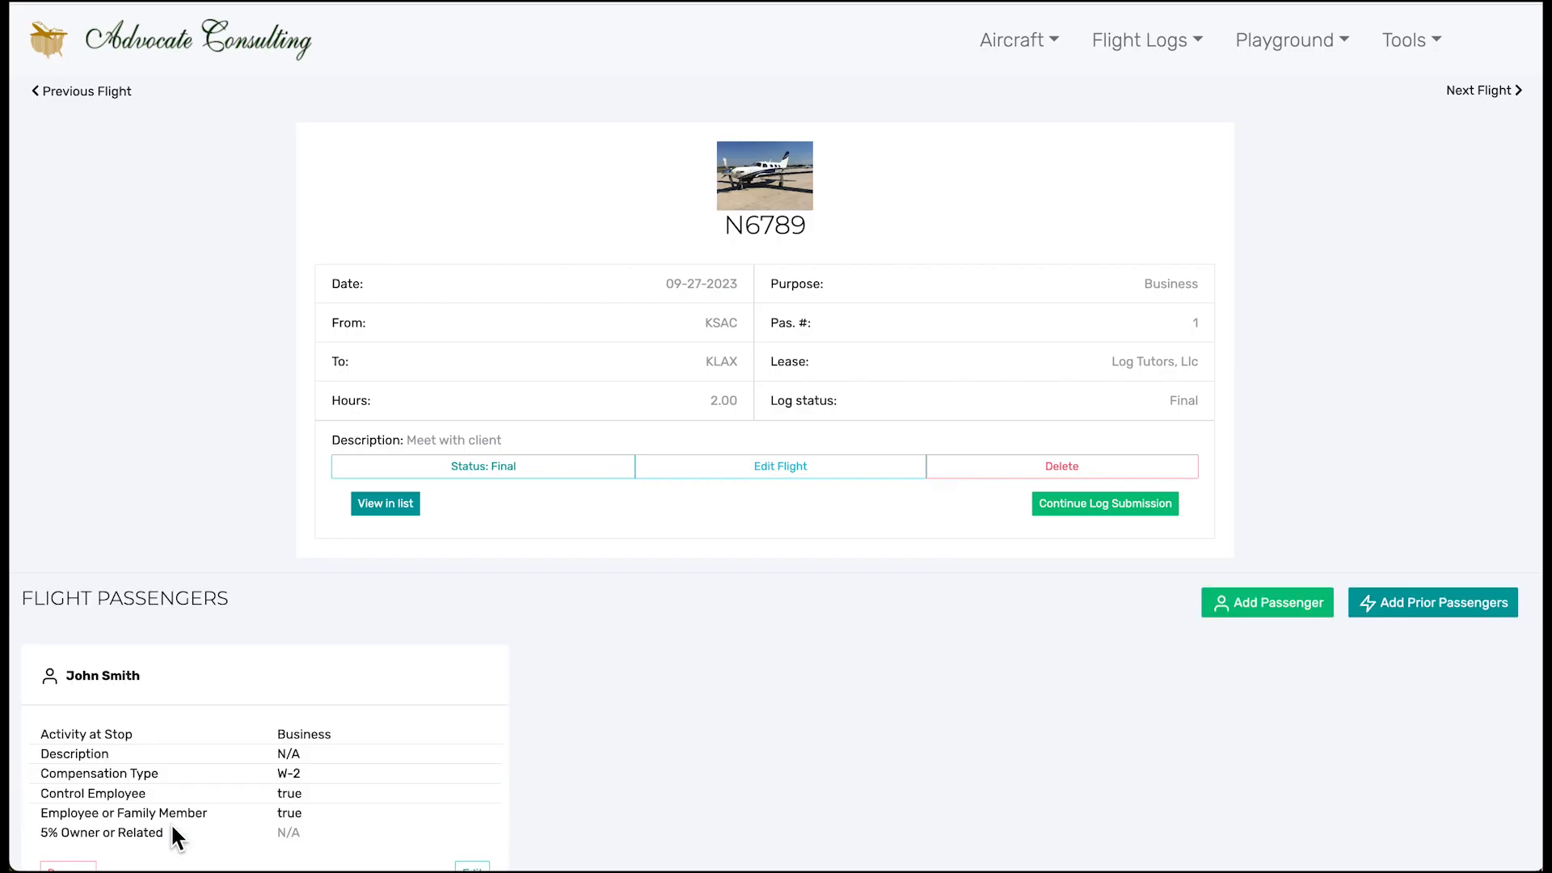
pyautogui.click(1077, 505)
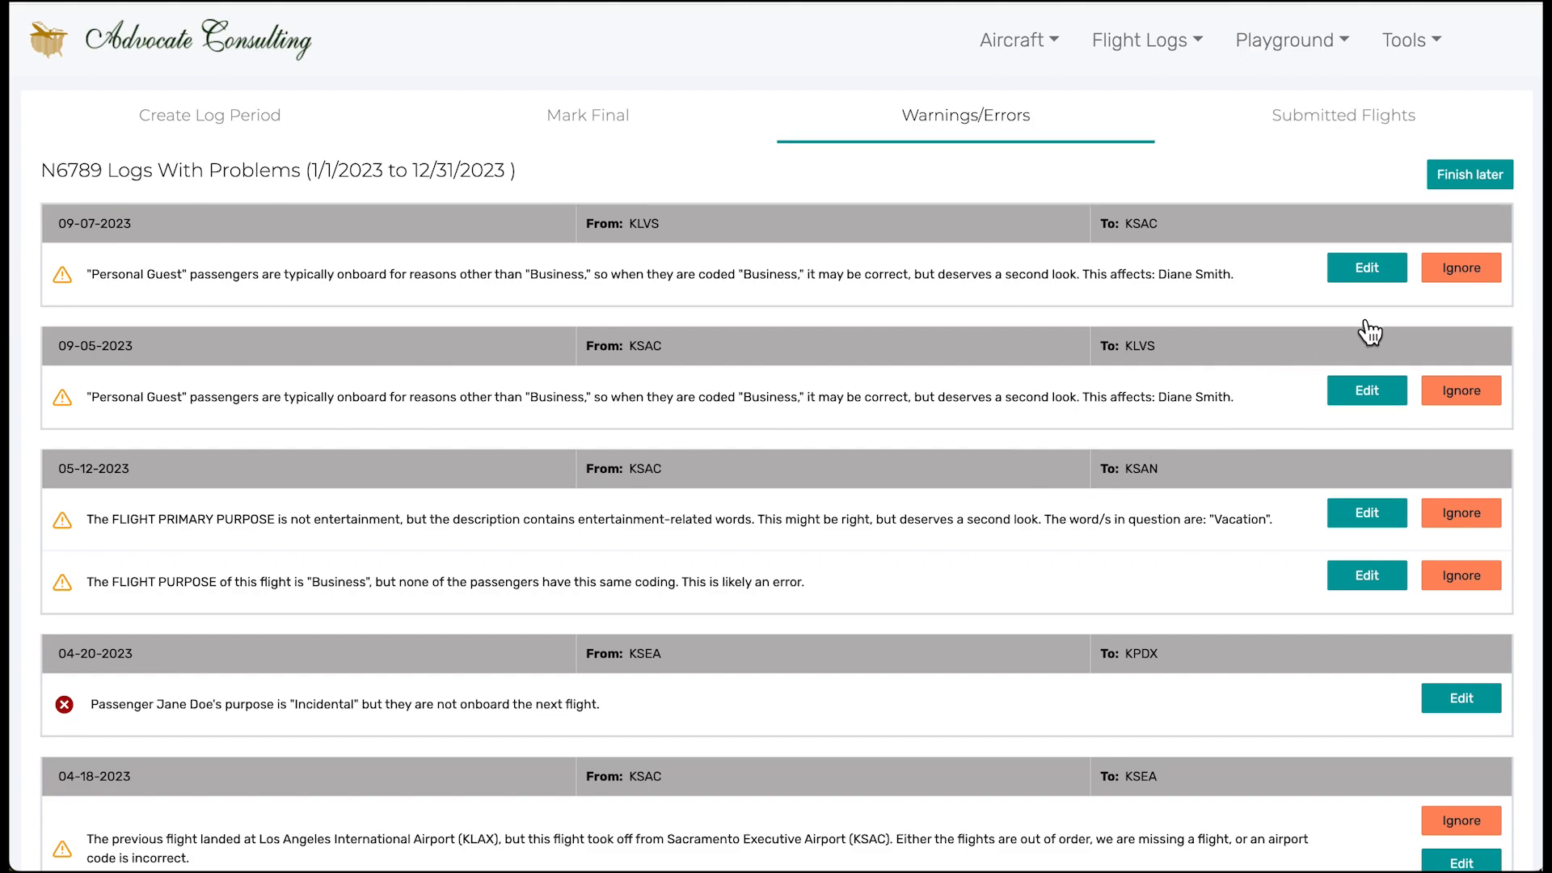
# Step: Ignore the "Personal Guest" passenger warnings for the 09-07-2023 and 09-05-2023 flights
pyautogui.click(1459, 283)
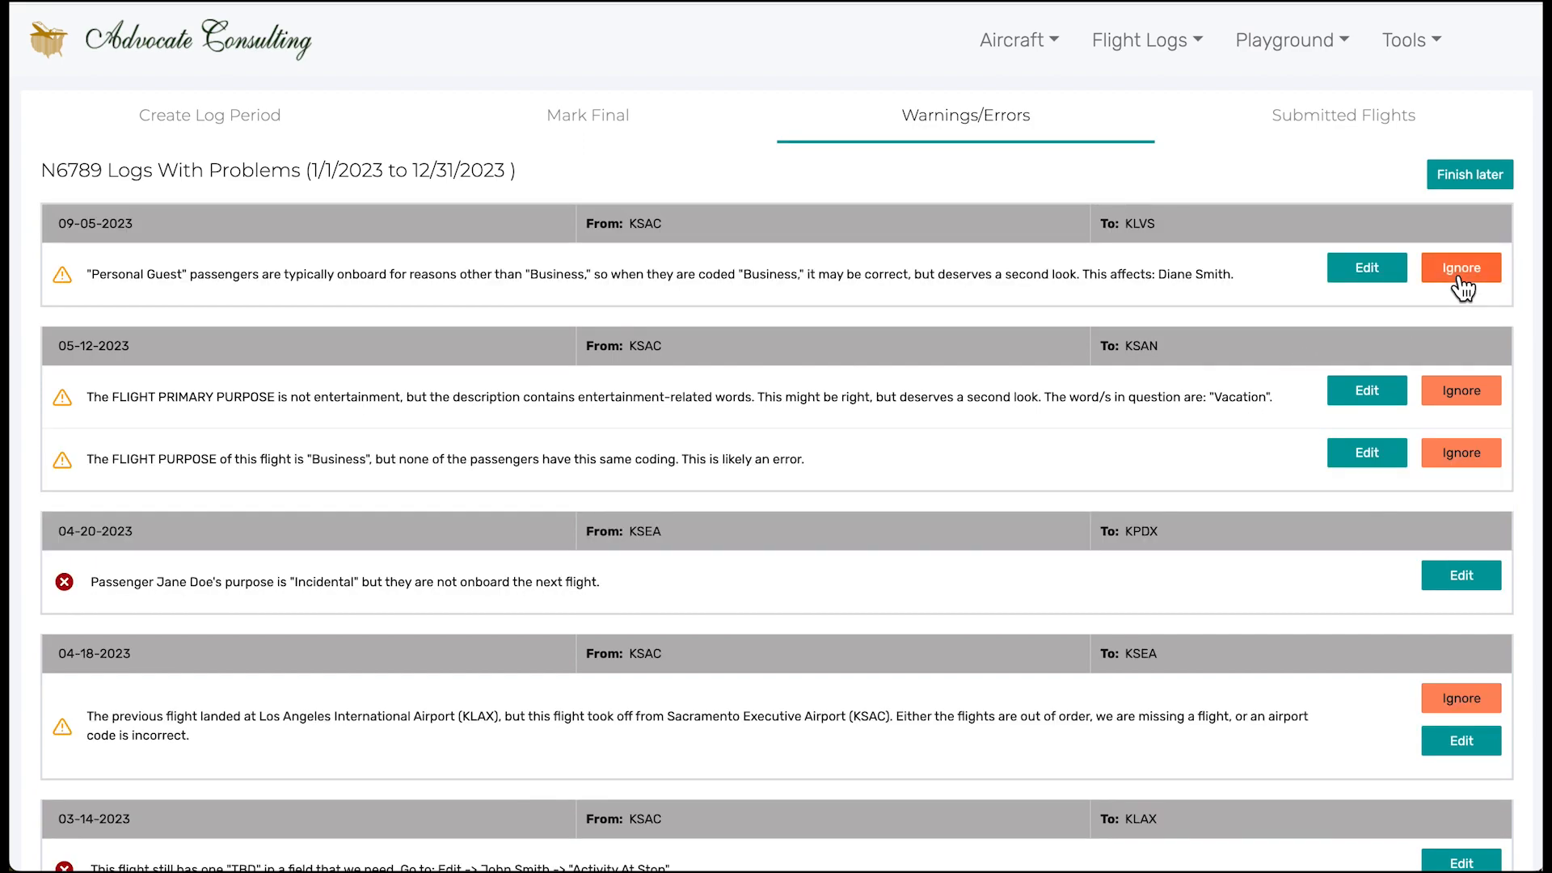
pyautogui.click(1461, 275)
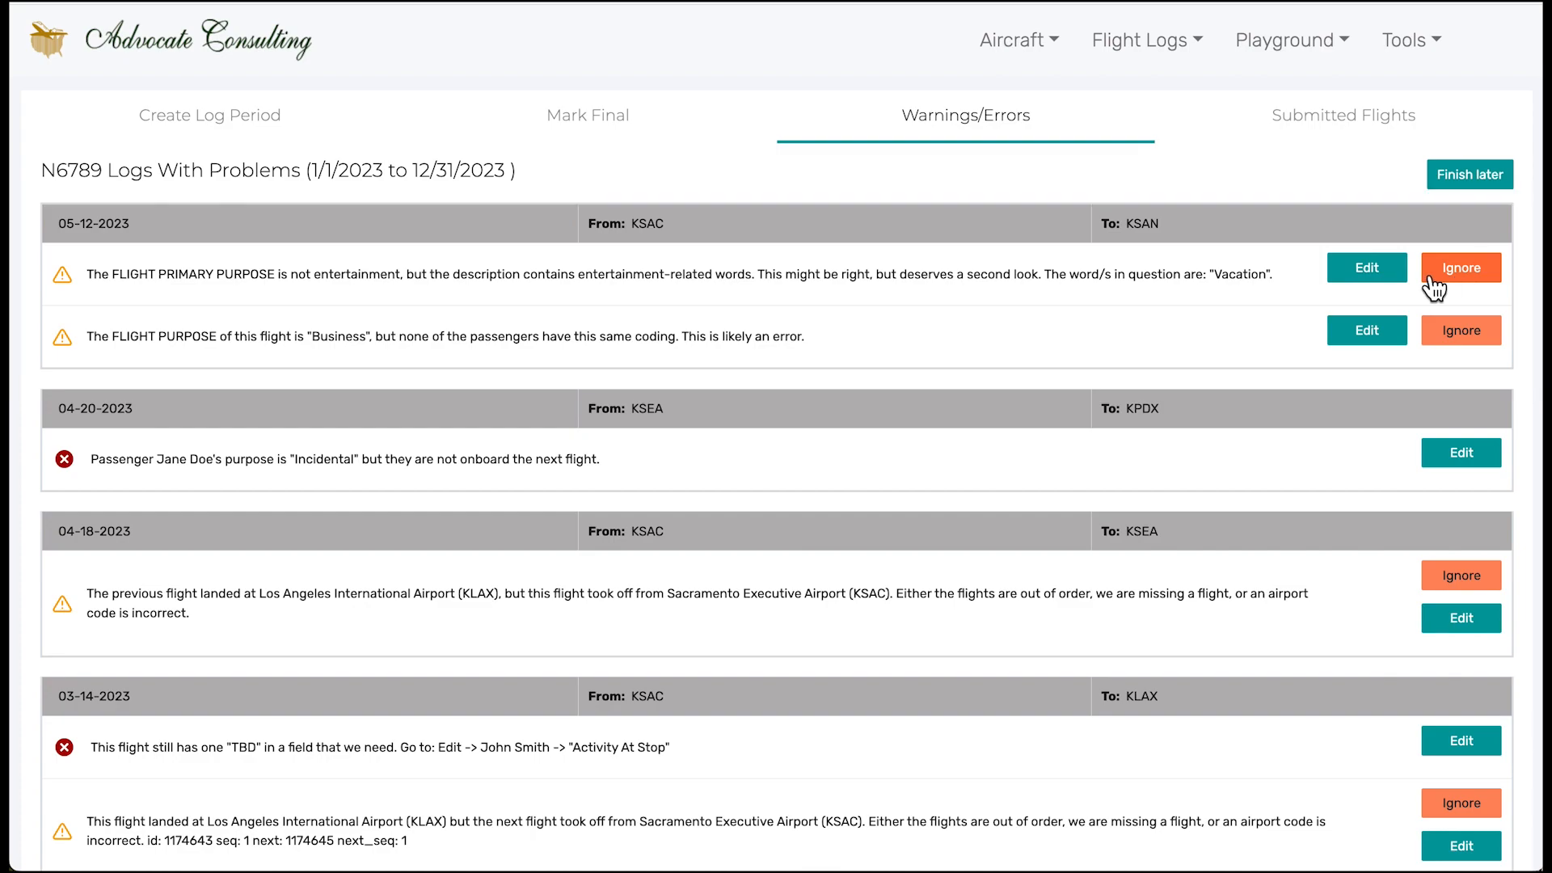
# Step: Set the 05-12-2023 KSAC to KSAN flight's primary purpose to Personal (Entertainment), and continue the log submission
pyautogui.click(1374, 279)
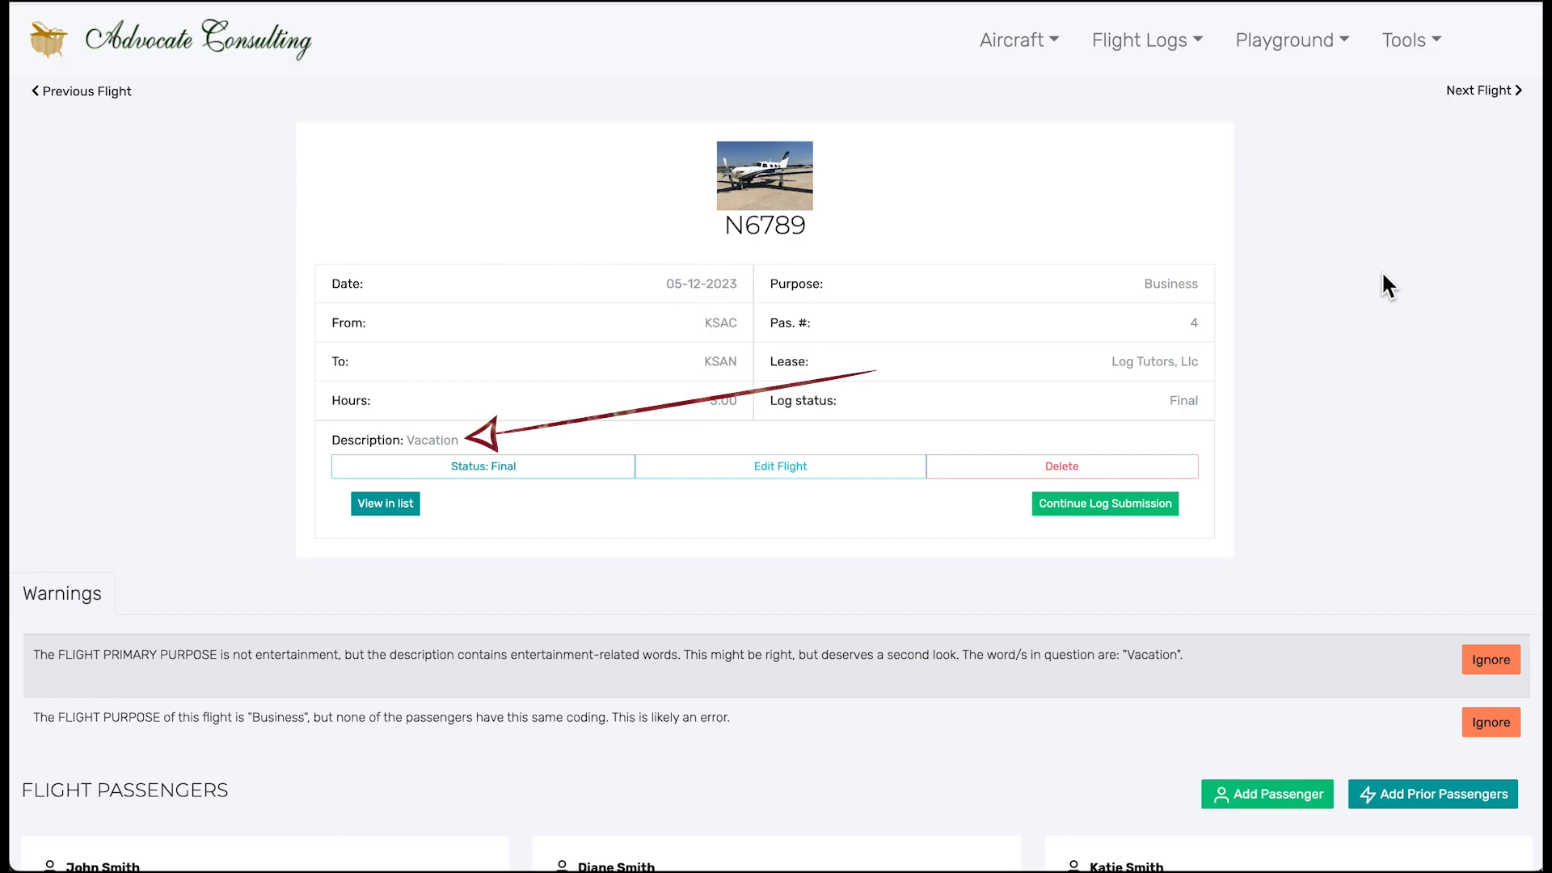
pyautogui.scroll(-7, 1084, 699)
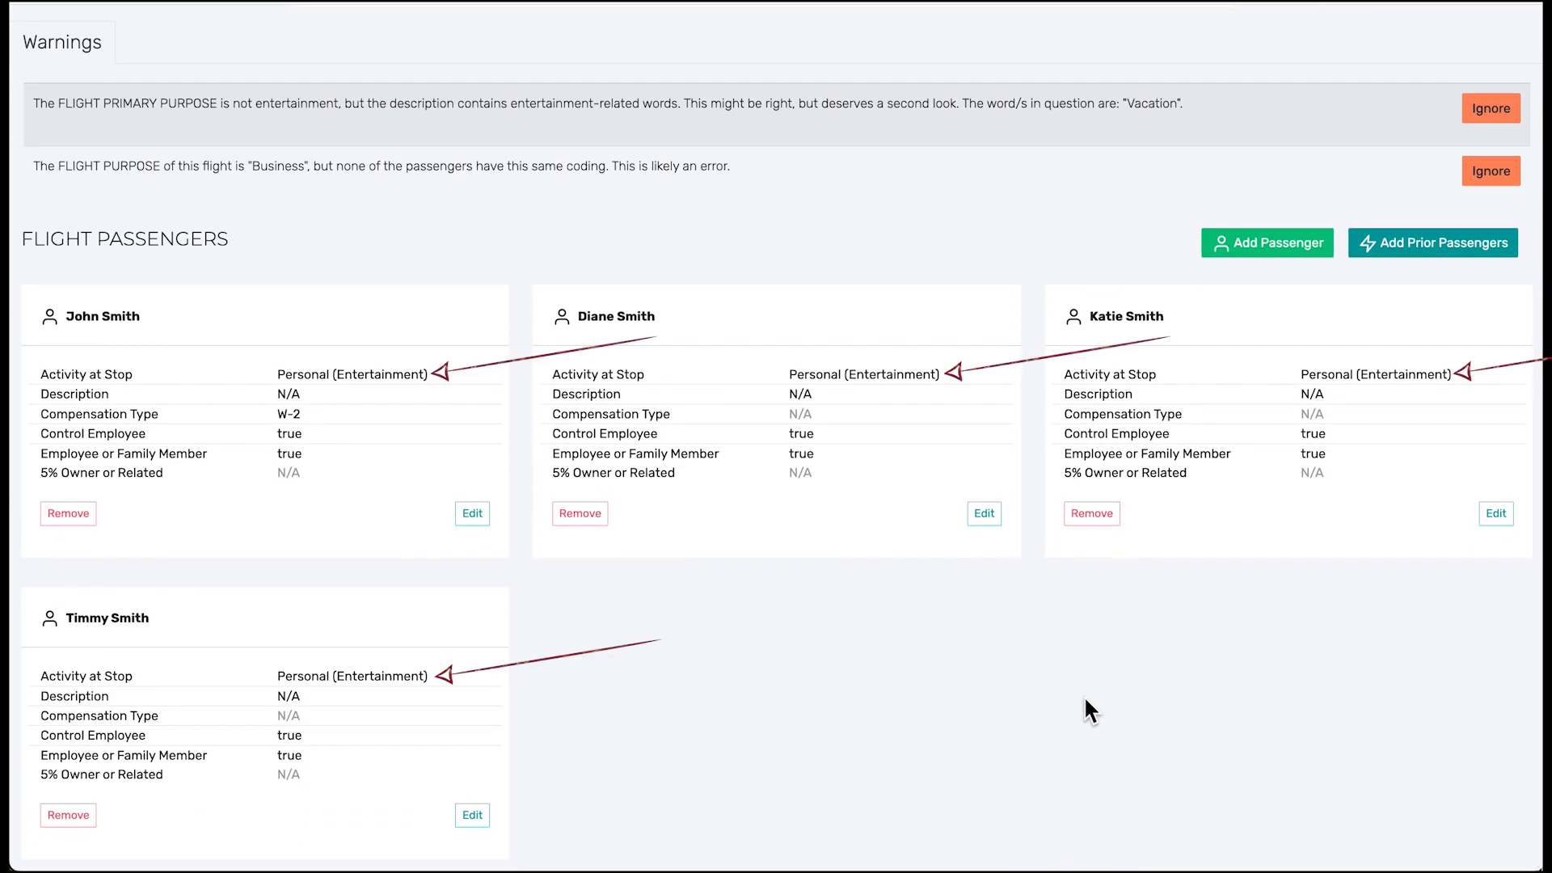
pyautogui.scroll(6, 1086, 702)
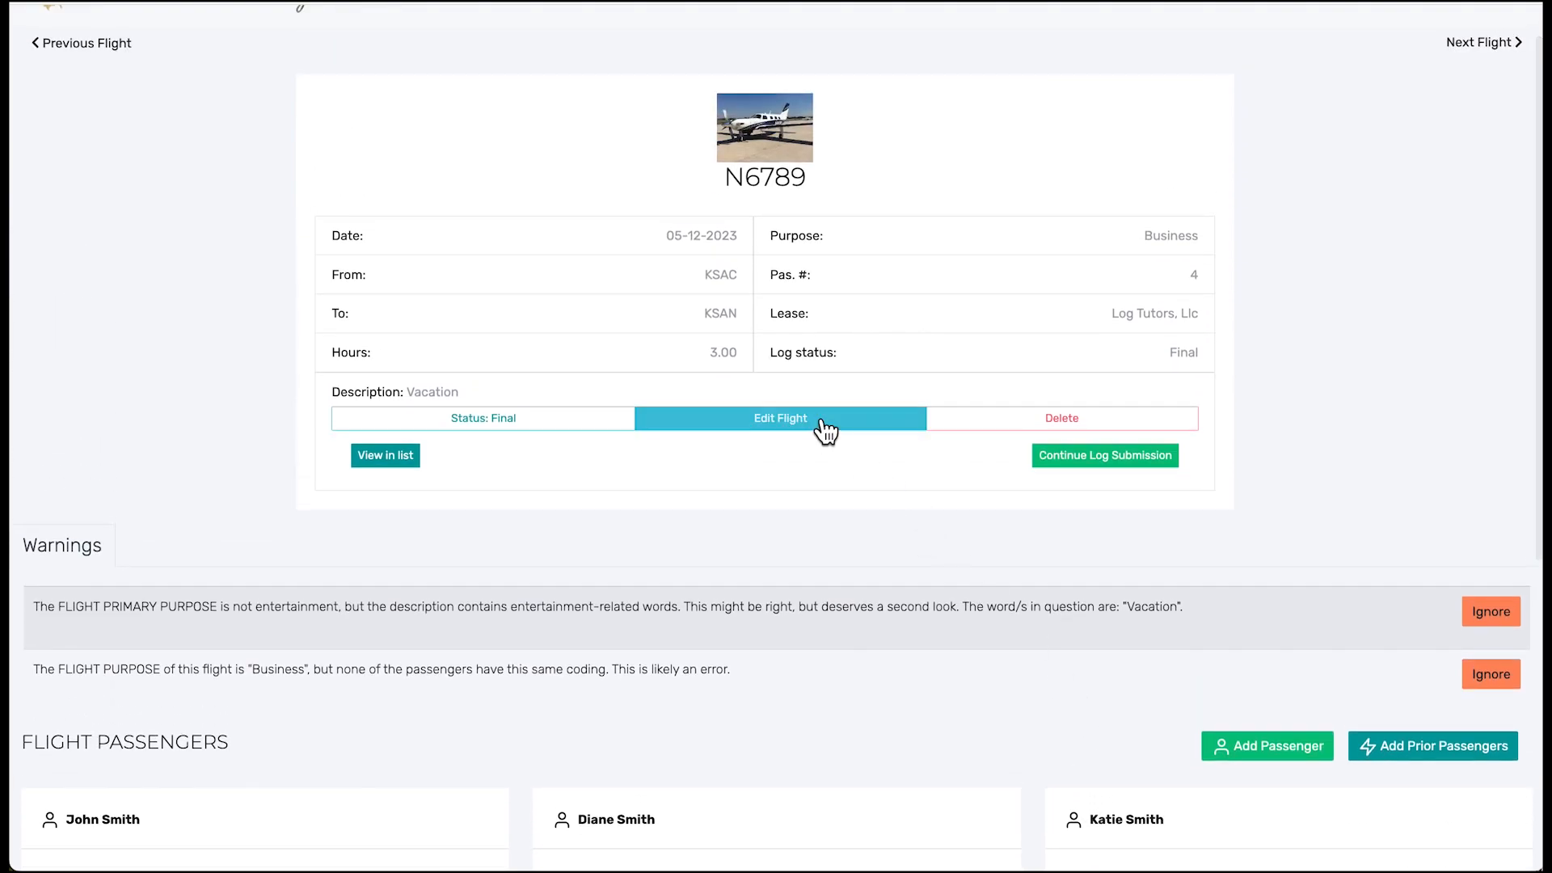
pyautogui.click(823, 420)
pyautogui.click(884, 491)
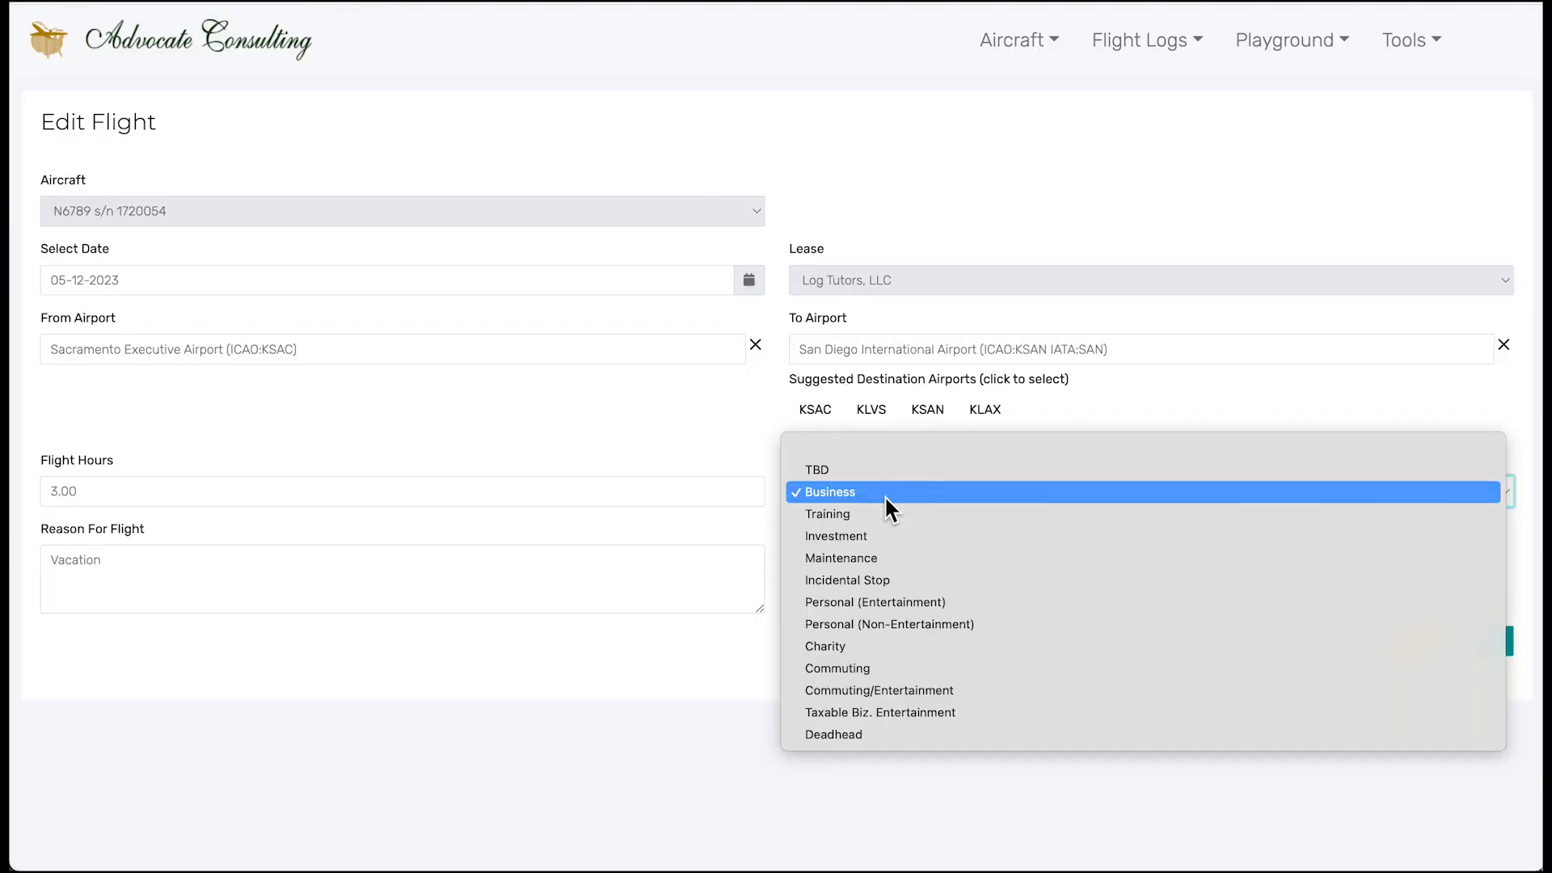
pyautogui.click(897, 603)
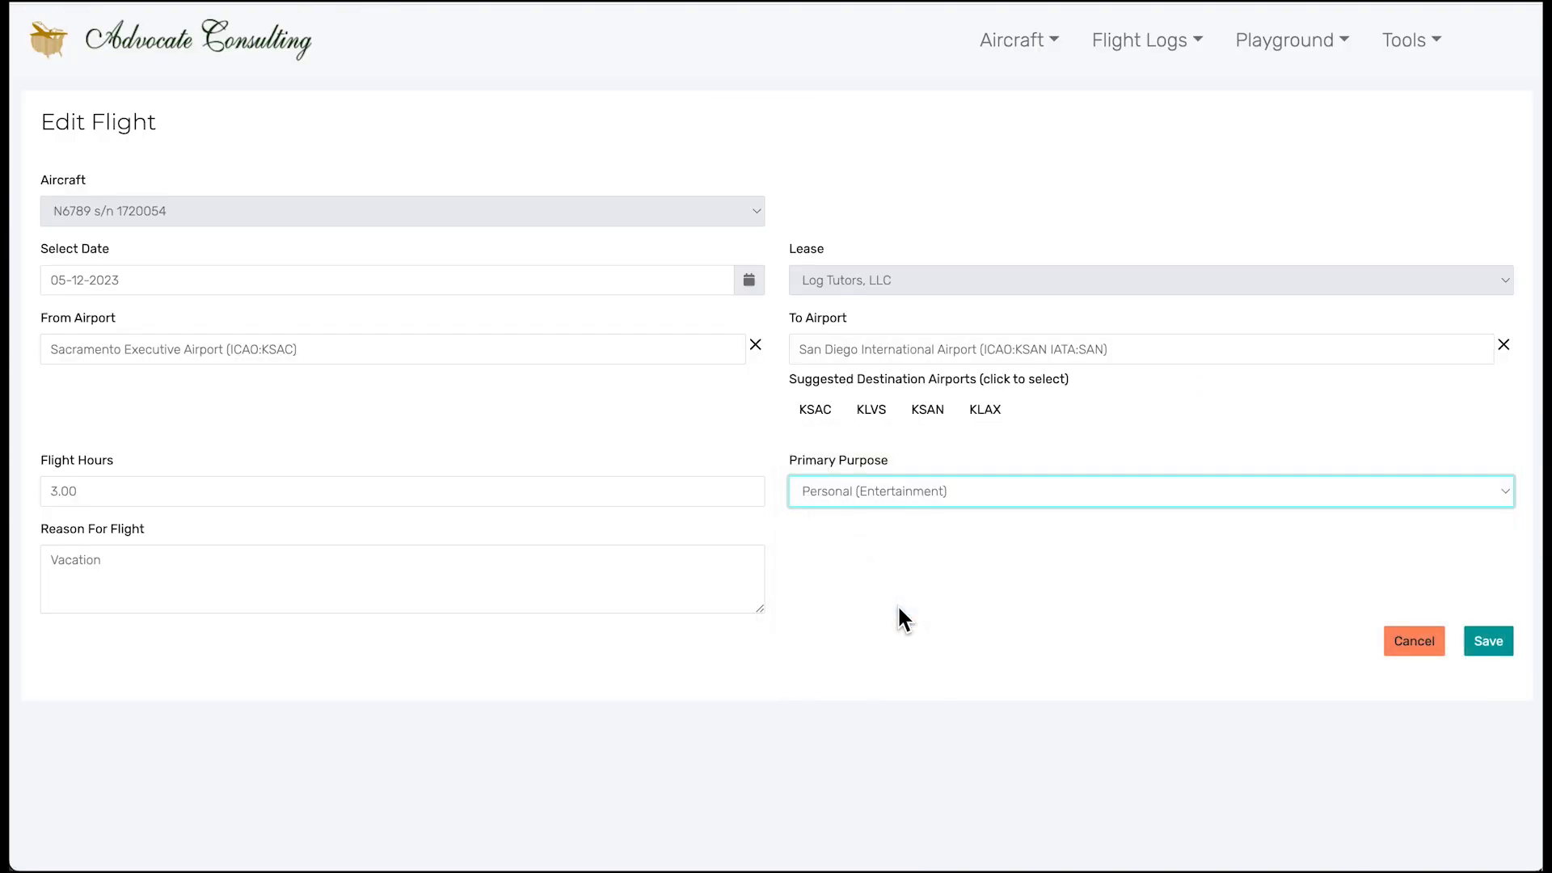
pyautogui.click(1500, 639)
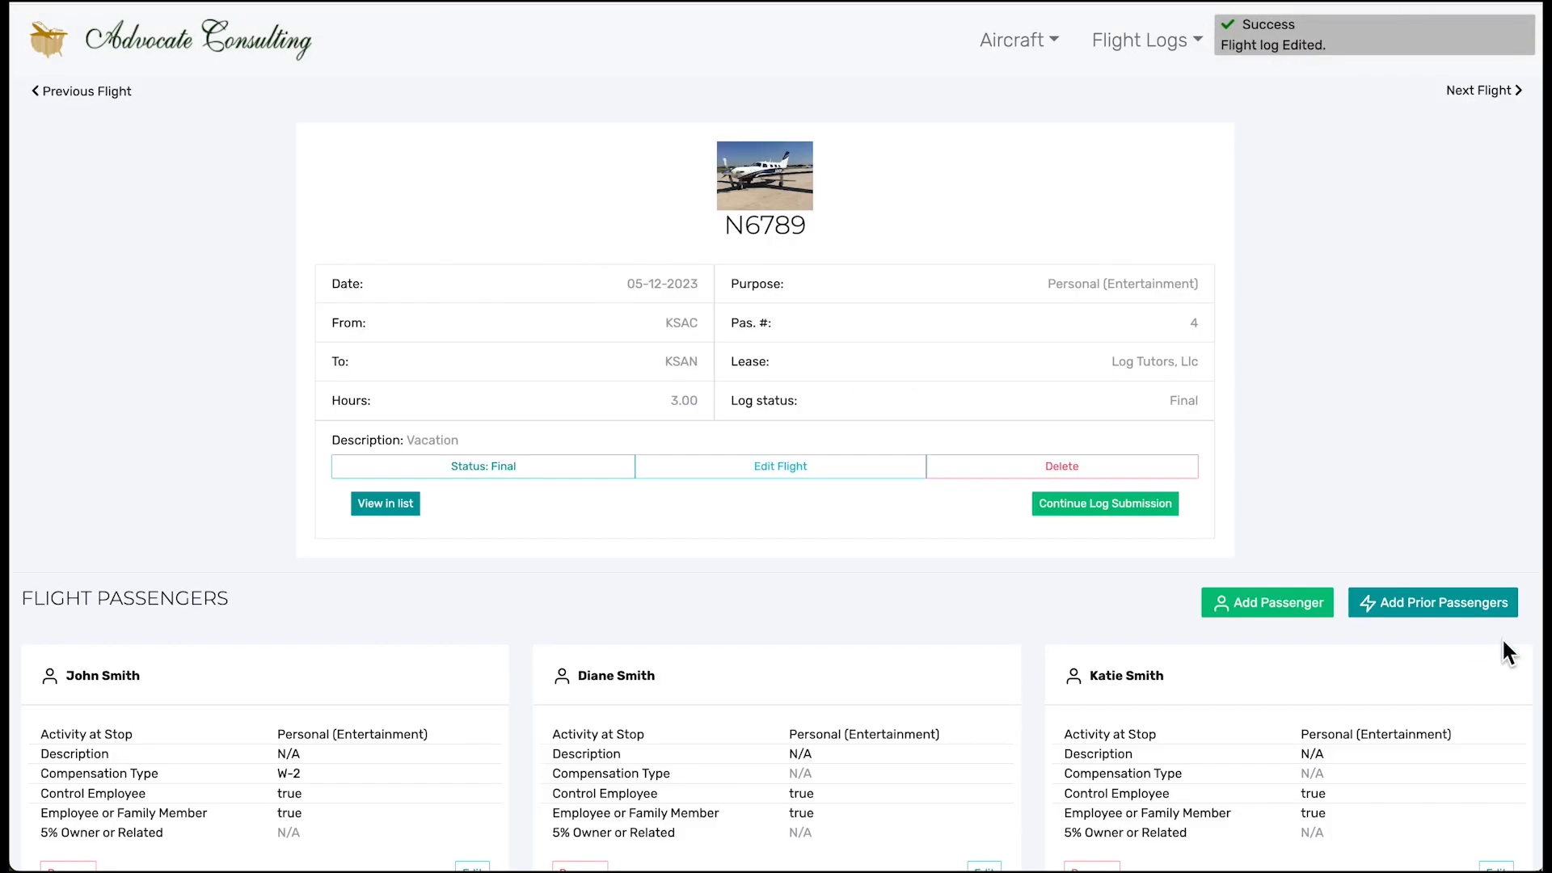
pyautogui.click(1141, 505)
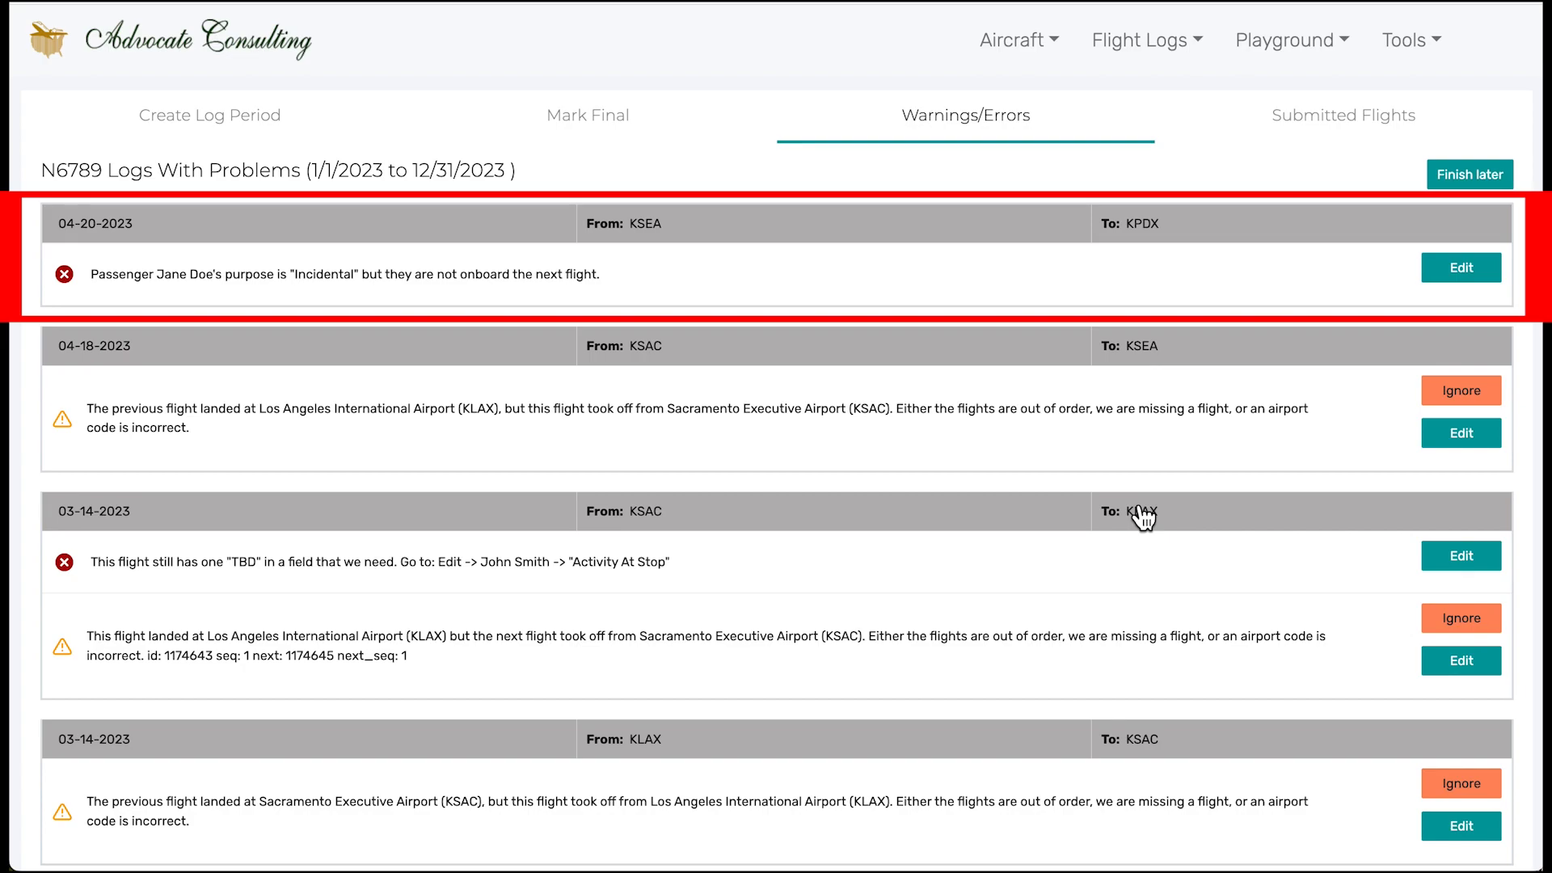
# Step: Add the passenger flagged on the 04-20-2023 KSEA to KPDX flight to the following KPDX to KSAC flight with Business activity
pyautogui.click(1447, 269)
pyautogui.scroll(-1, 1445, 270)
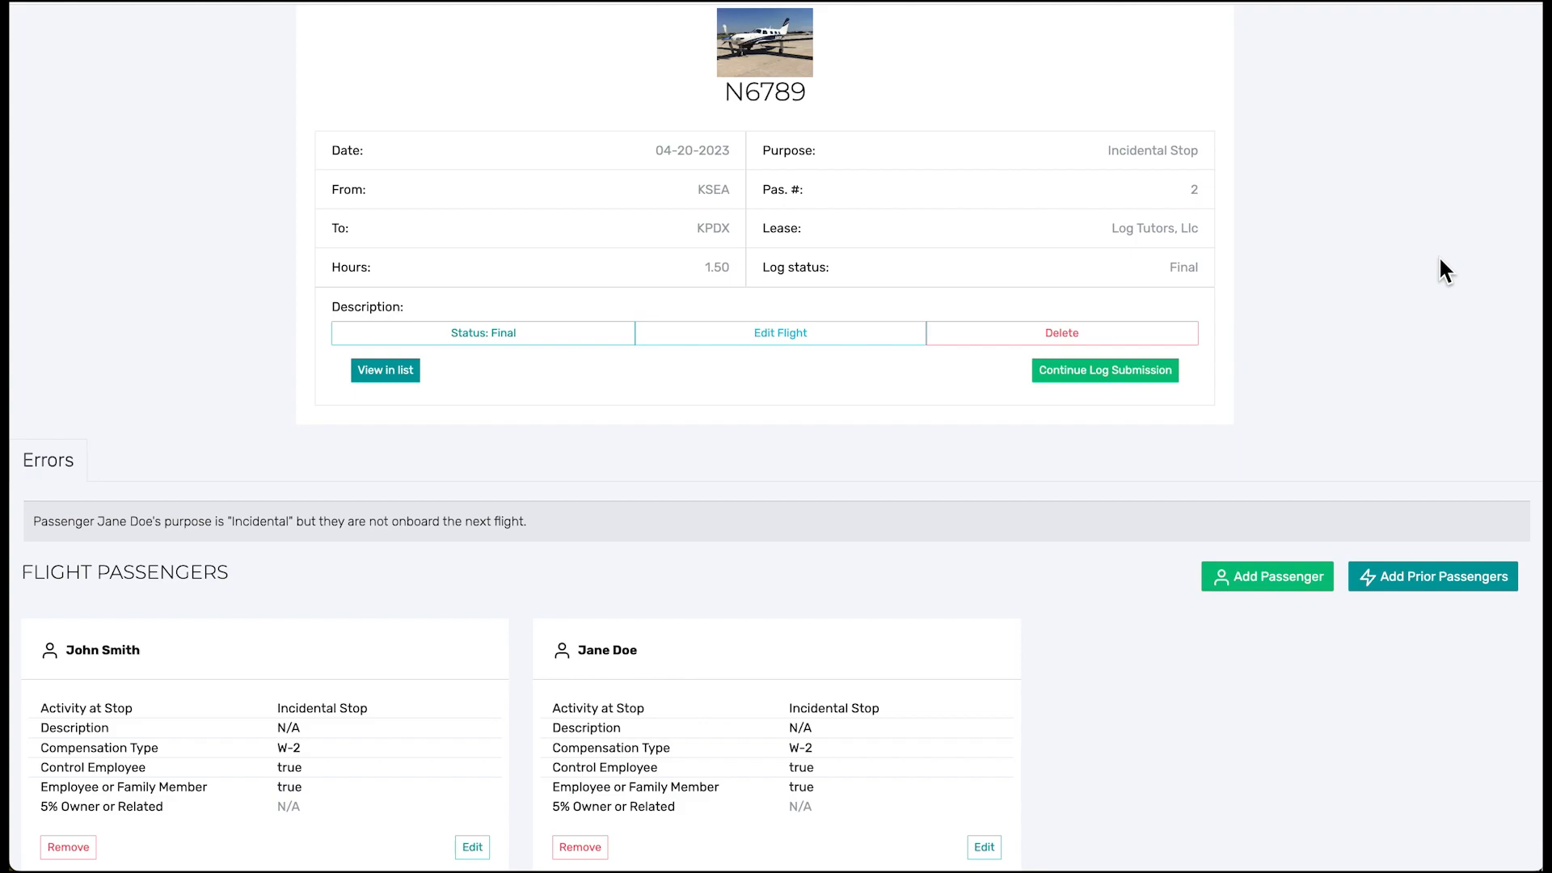
pyautogui.scroll(4, 1438, 254)
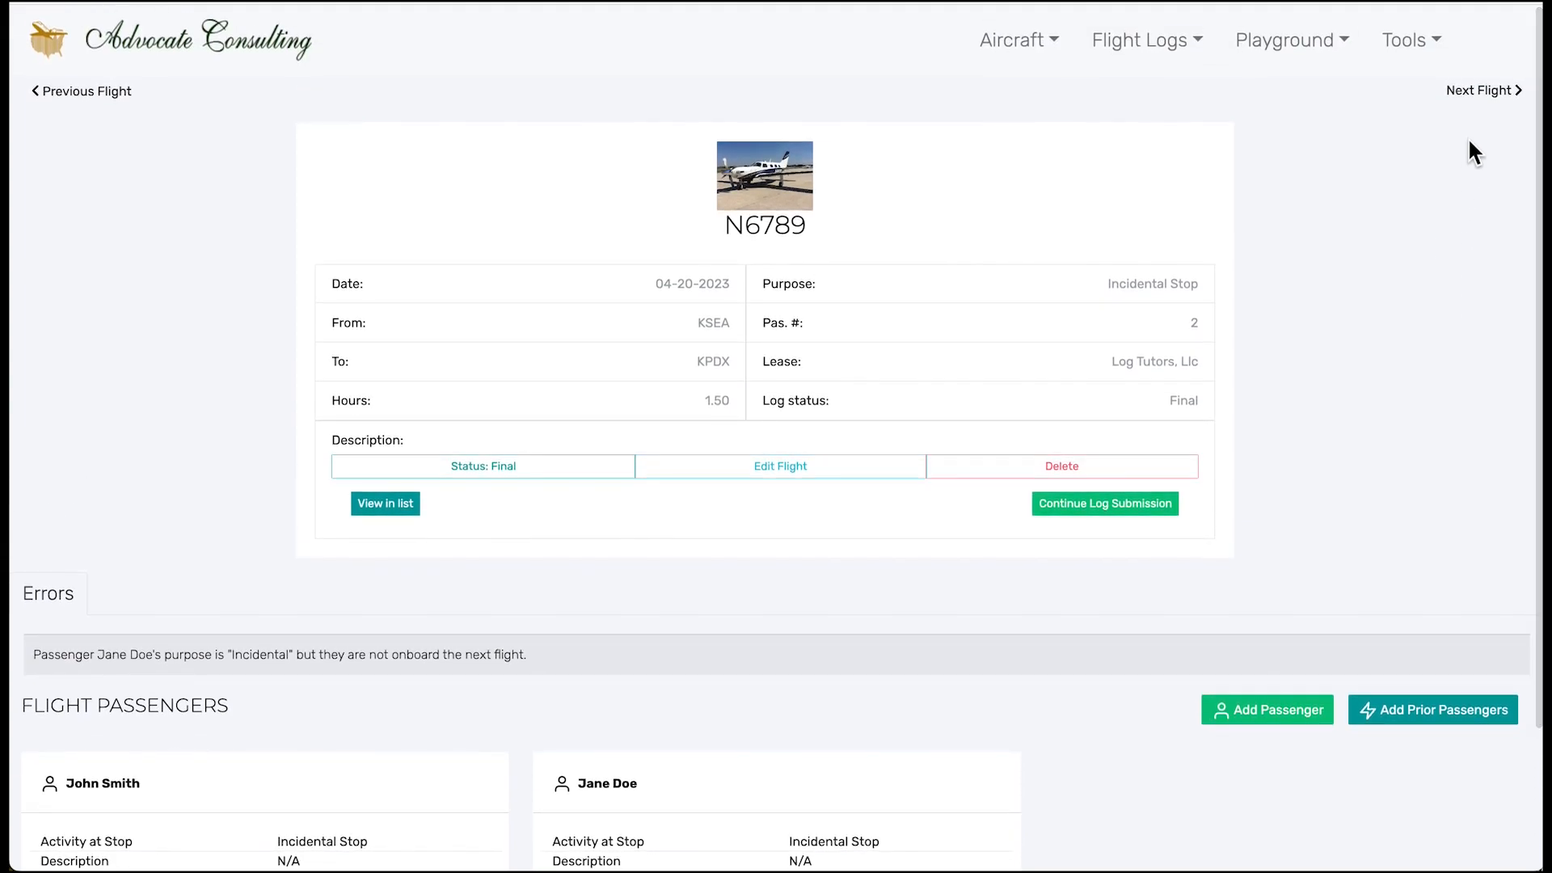
pyautogui.click(1479, 92)
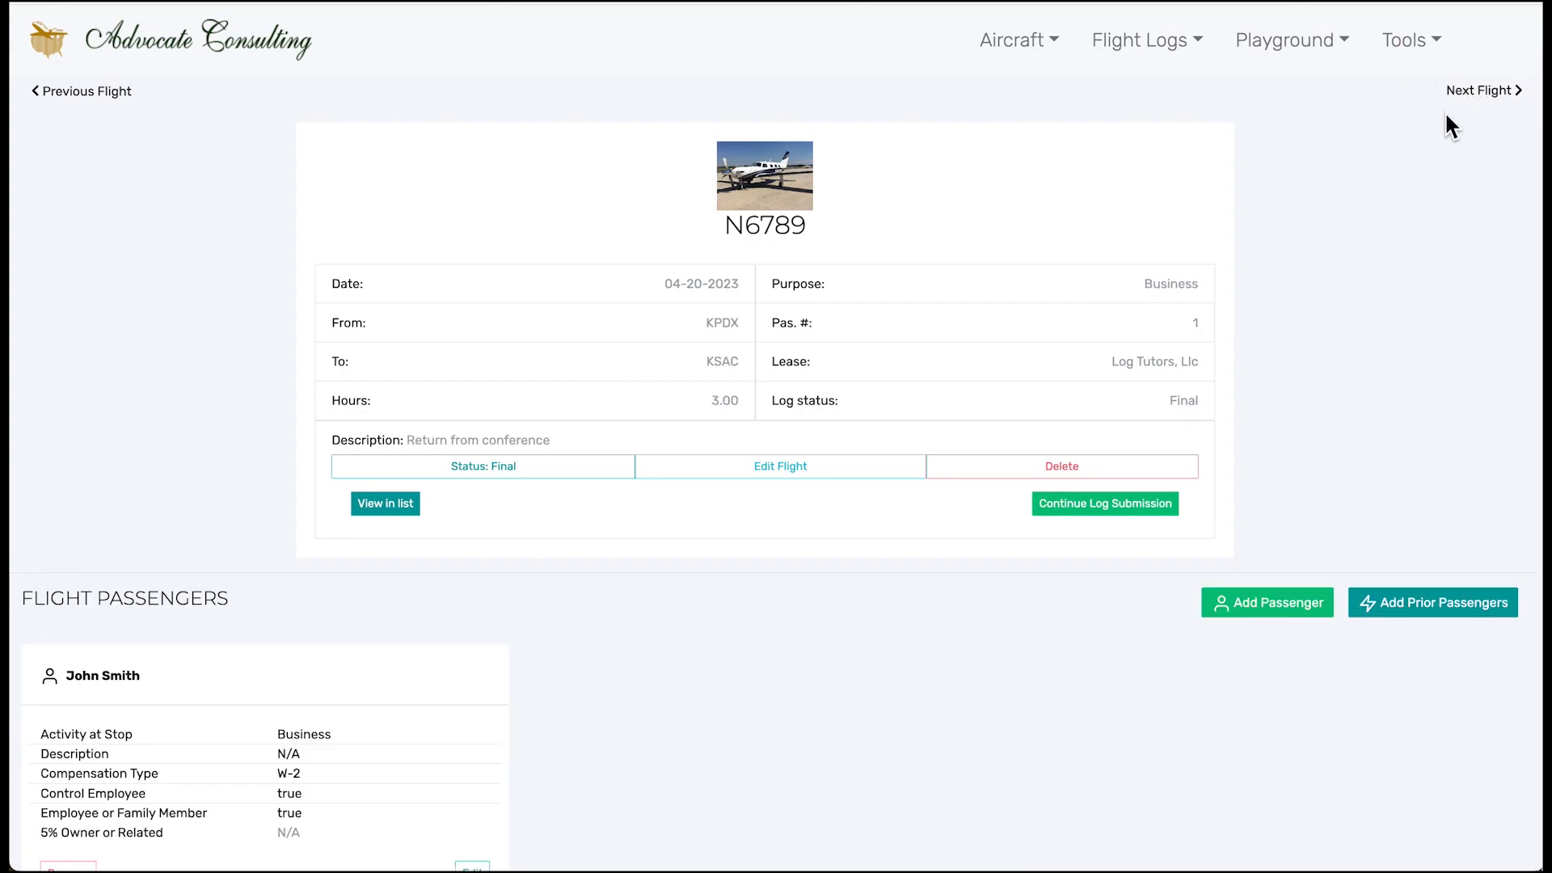
pyautogui.click(1268, 603)
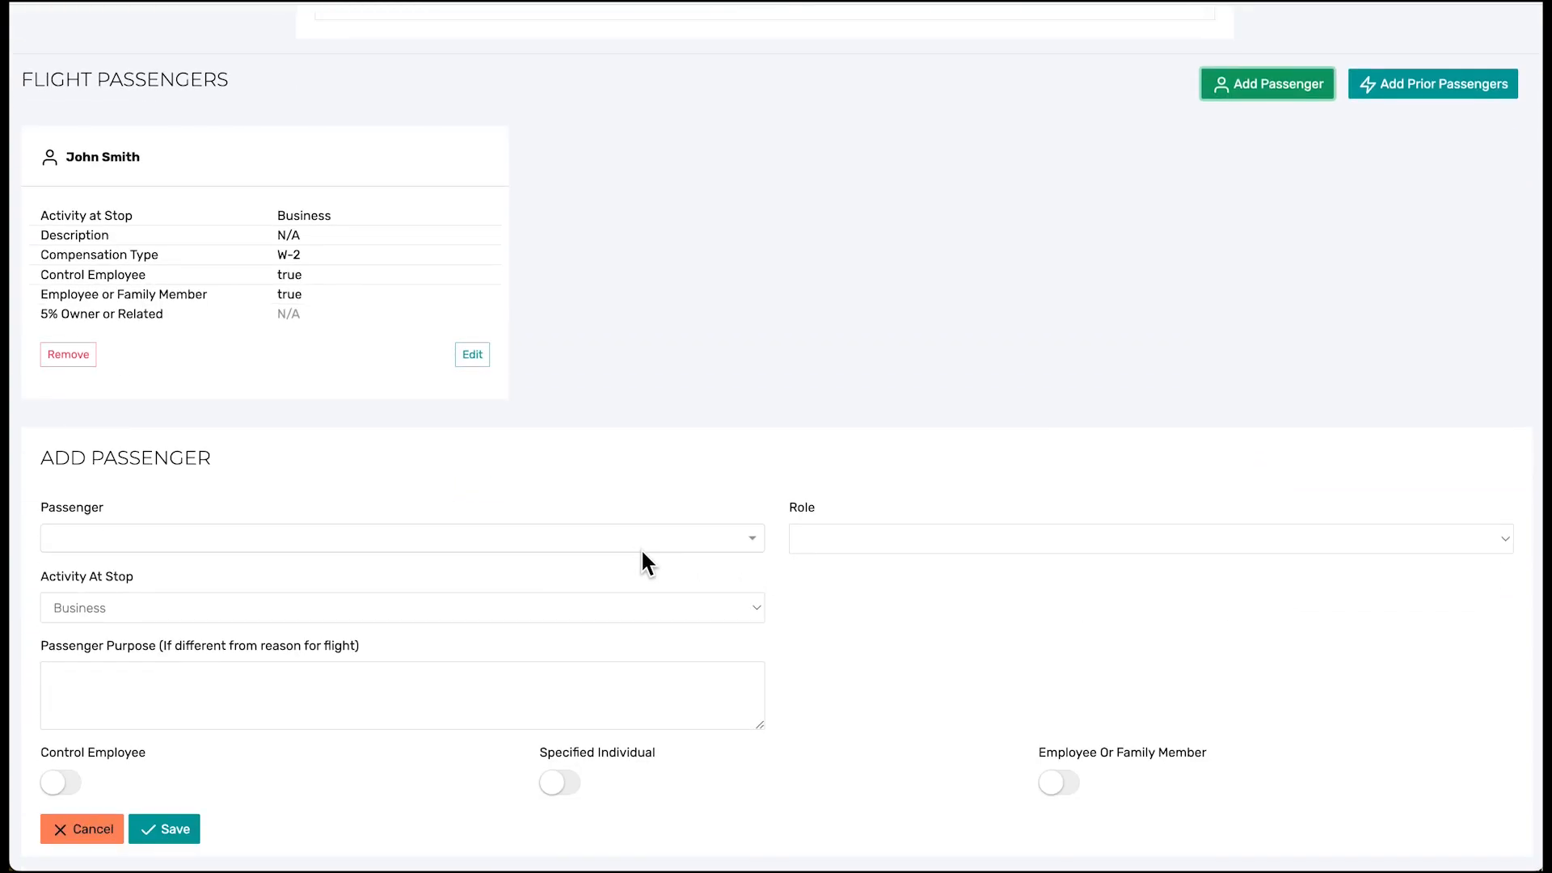
pyautogui.click(640, 546)
pyautogui.click(570, 731)
pyautogui.scroll(-1, 501, 741)
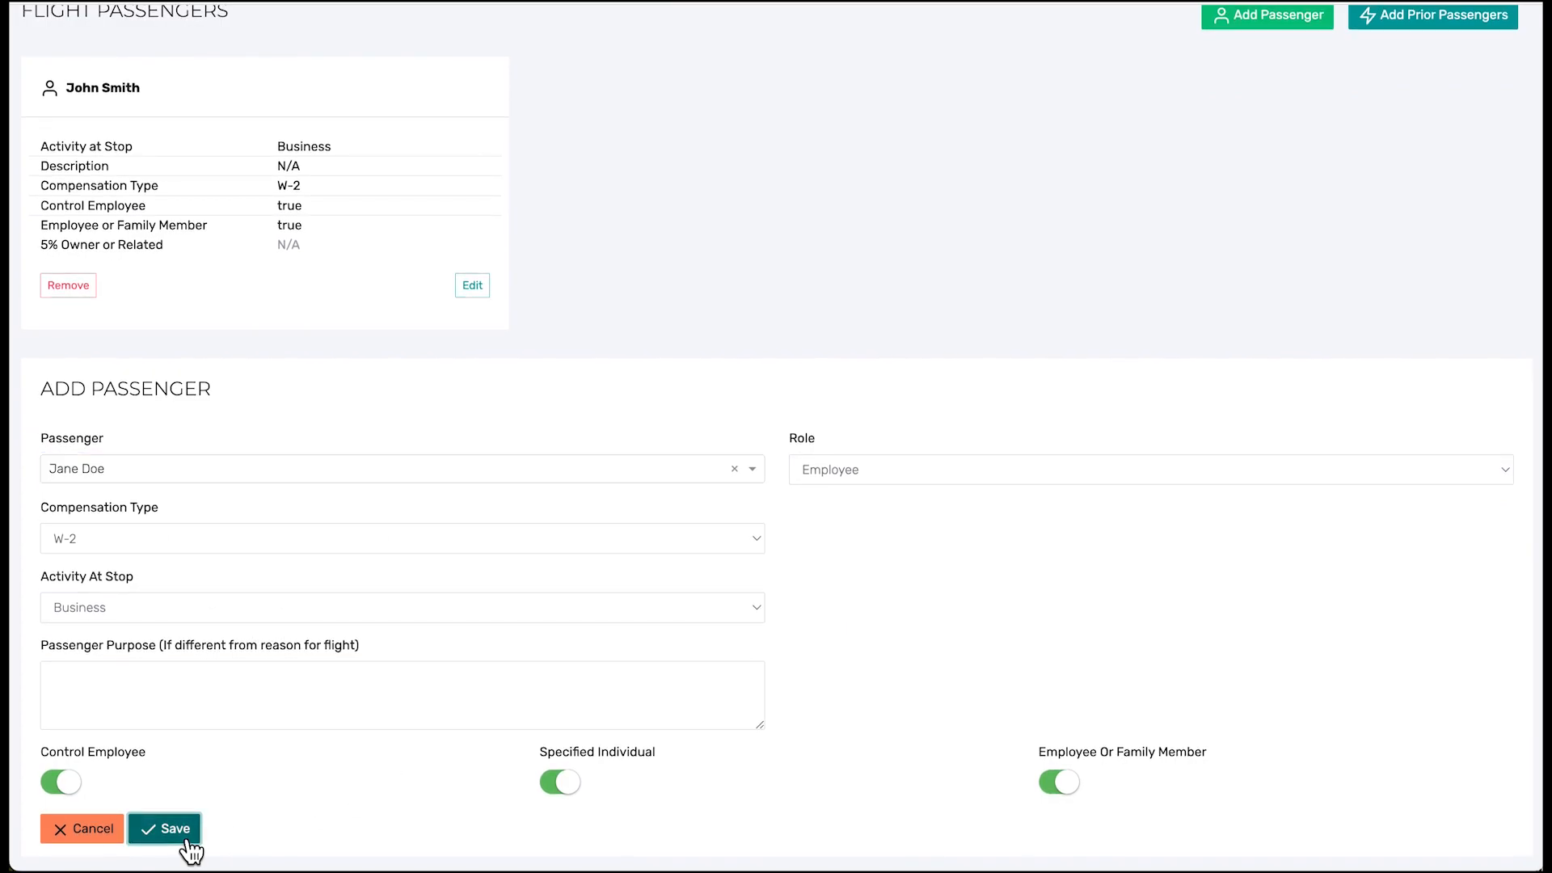
pyautogui.click(166, 829)
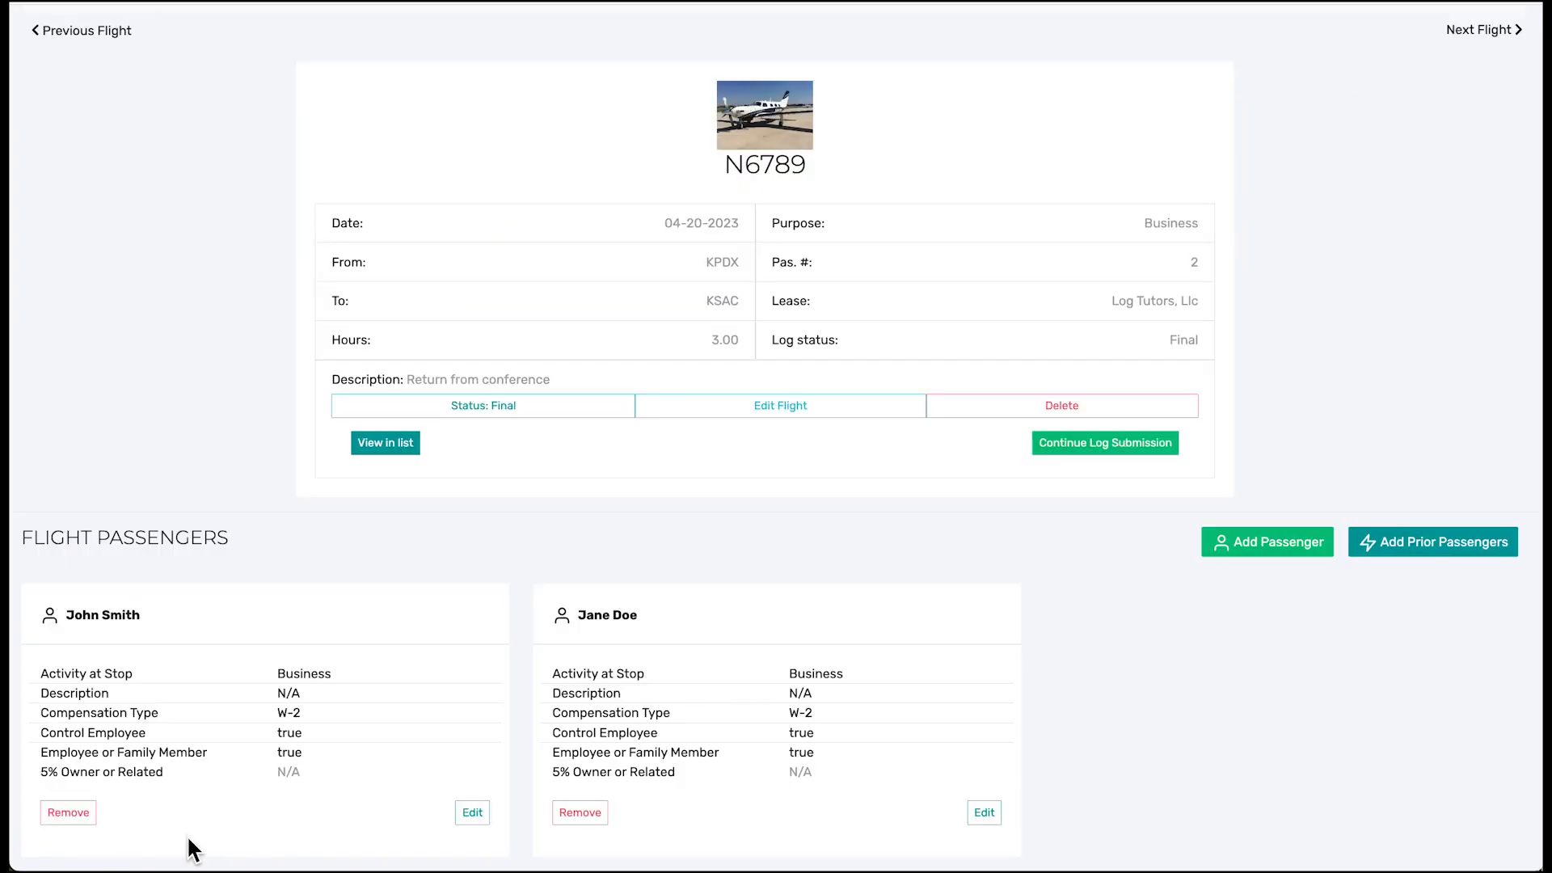
pyautogui.click(1123, 444)
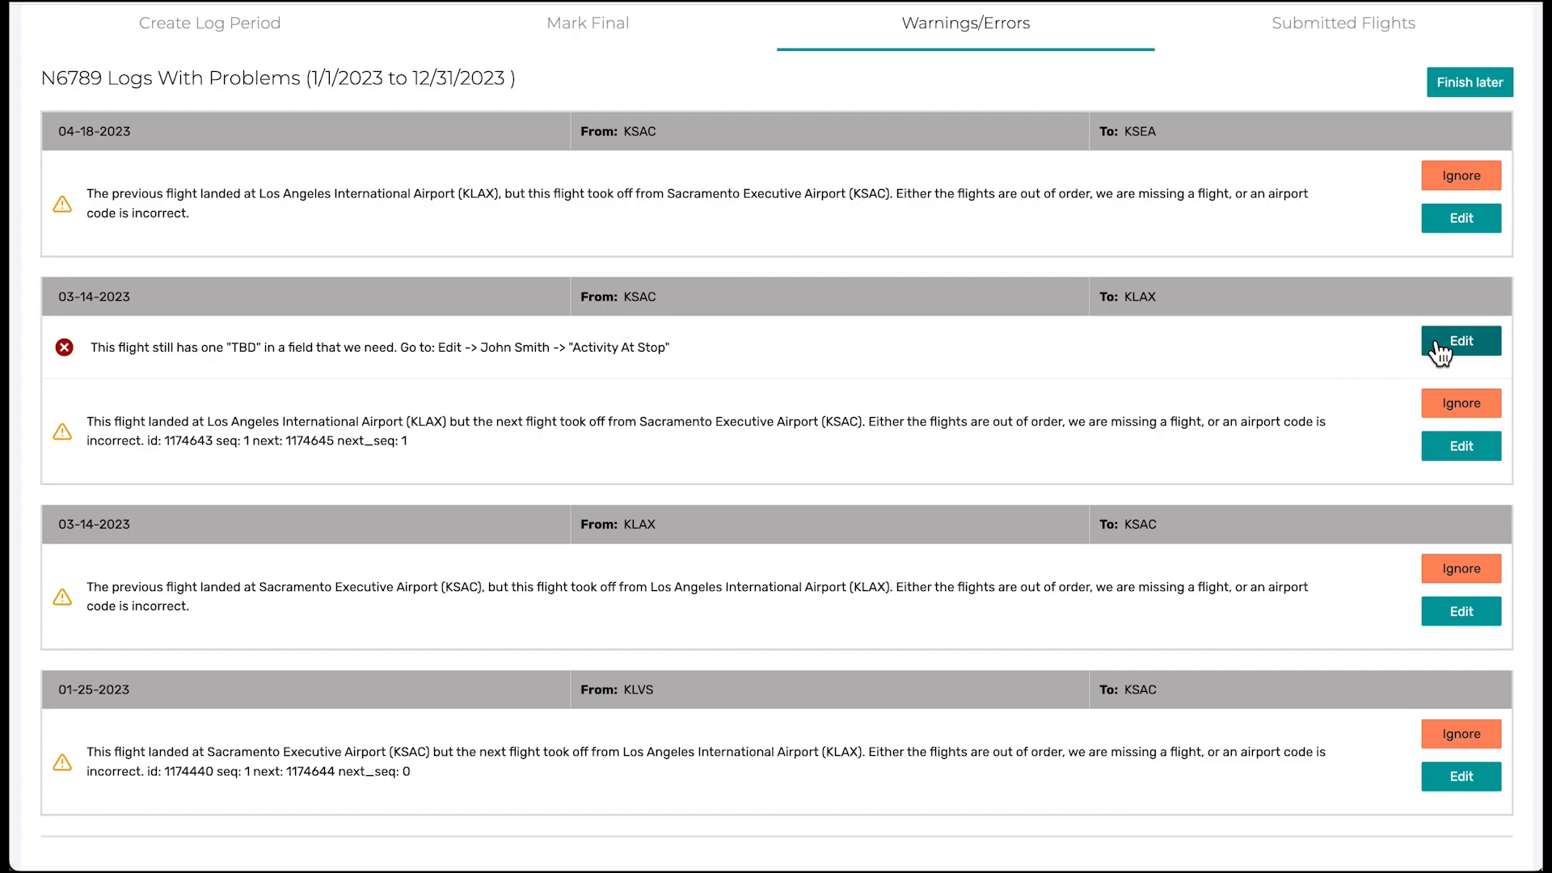
# Step: Set the TBD passenger's activity at stop to Business on the 03-14-2023 KSAC to KLAX flight, and continue the log submission
pyautogui.click(1477, 345)
pyautogui.scroll(-1, 1103, 571)
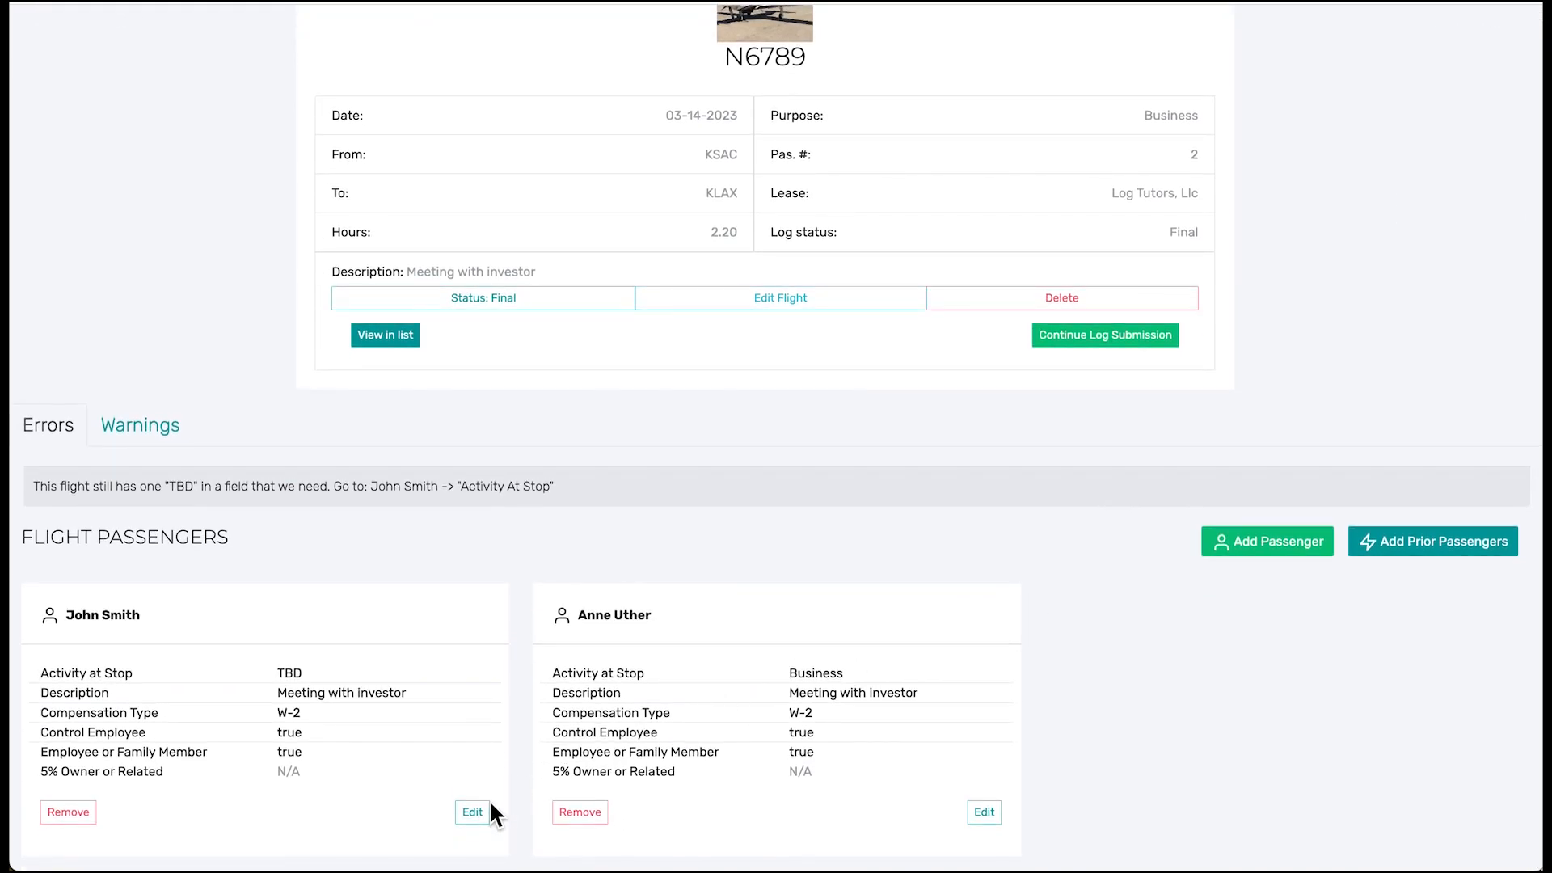
pyautogui.click(473, 812)
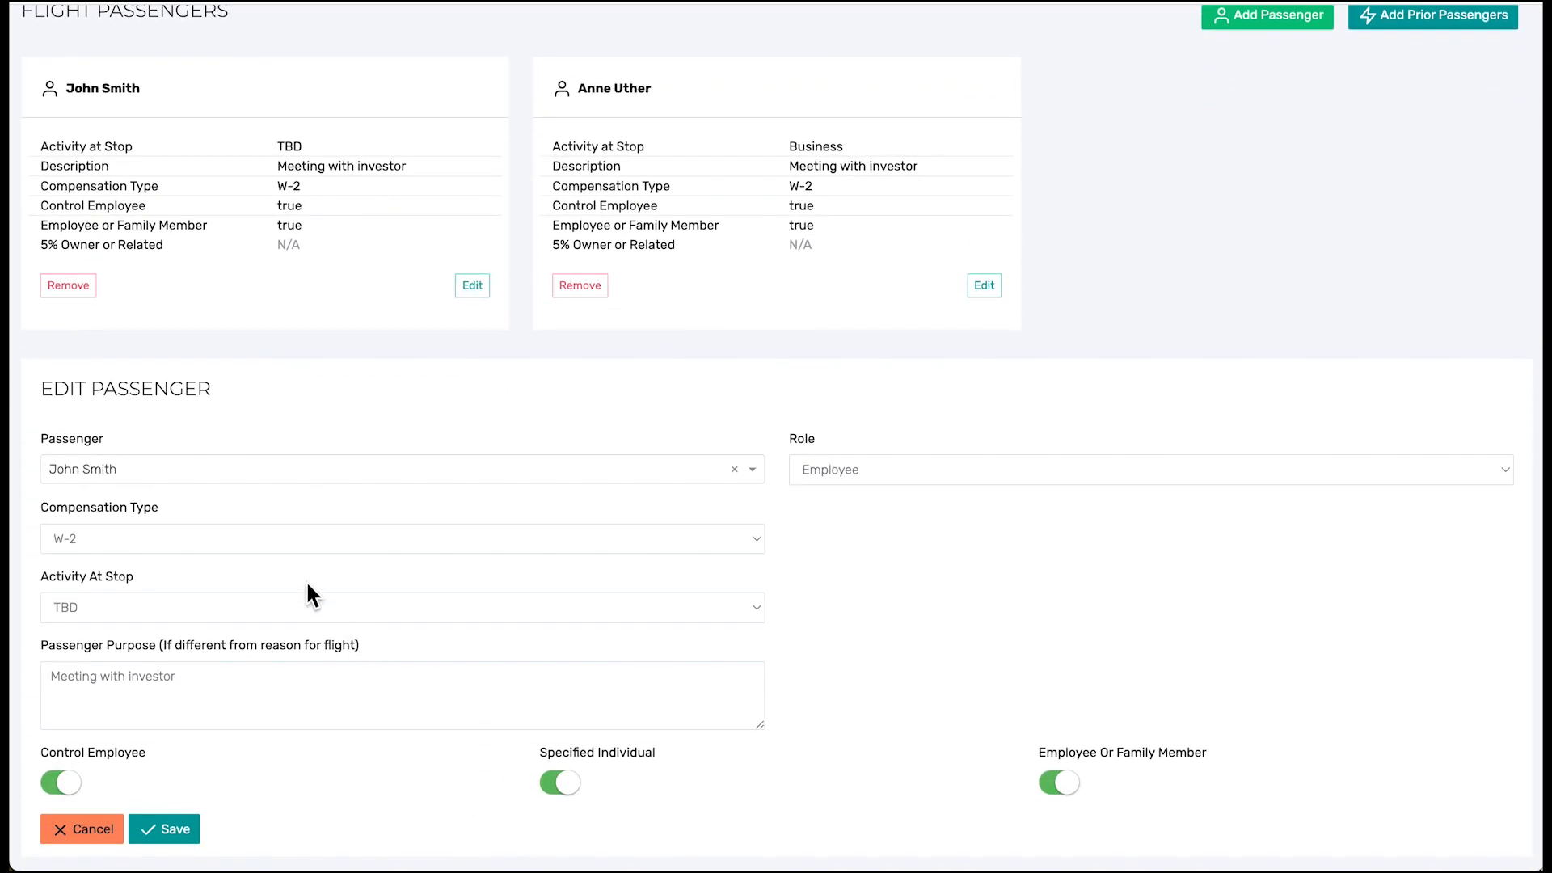
pyautogui.click(308, 607)
pyautogui.click(302, 630)
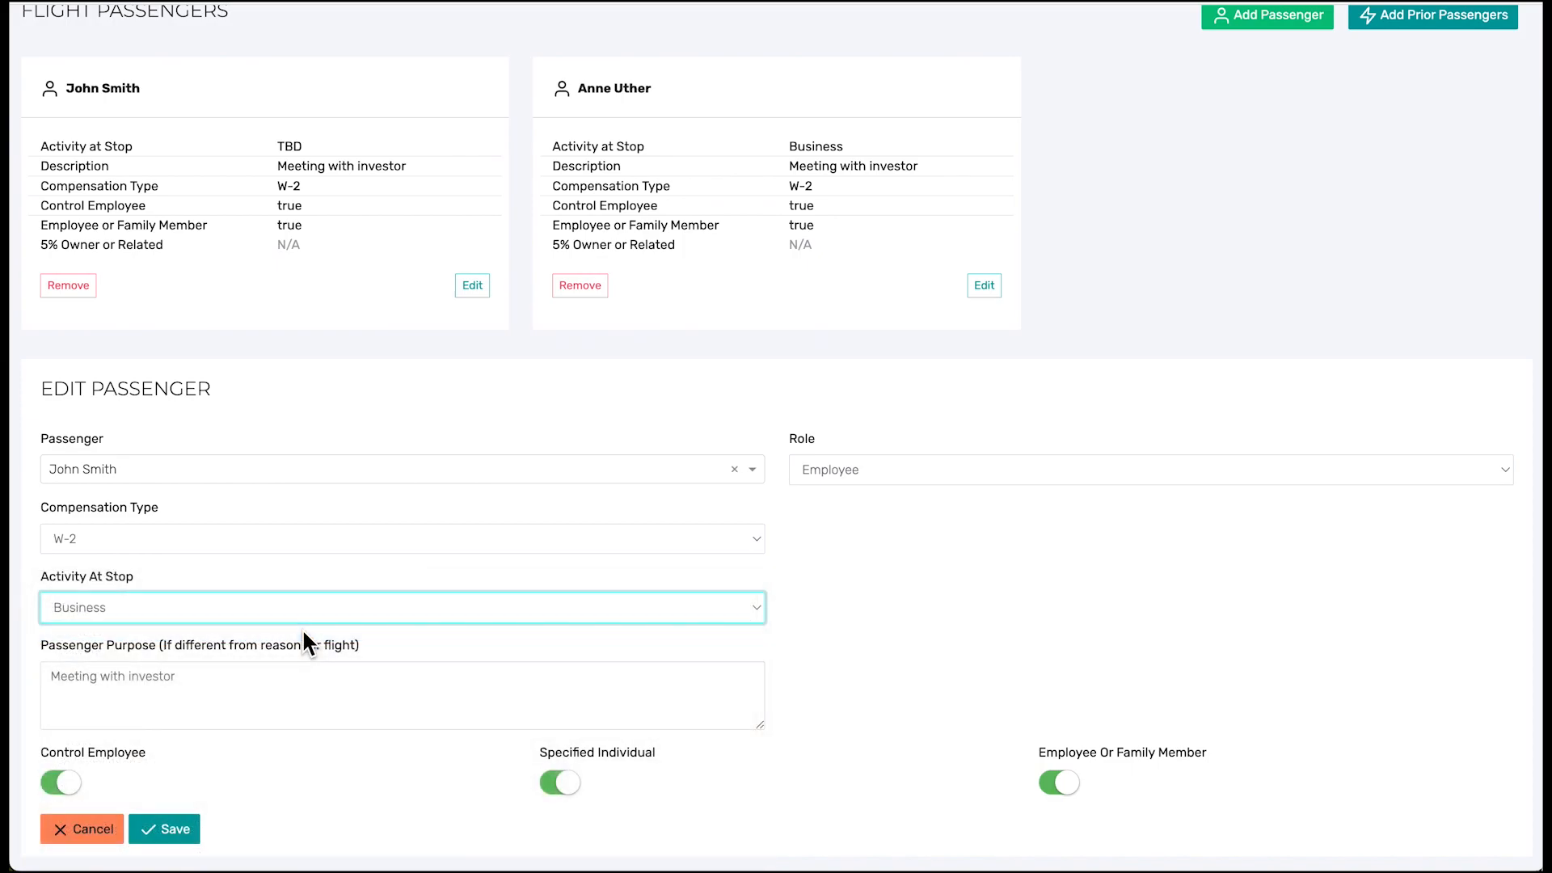
pyautogui.click(153, 829)
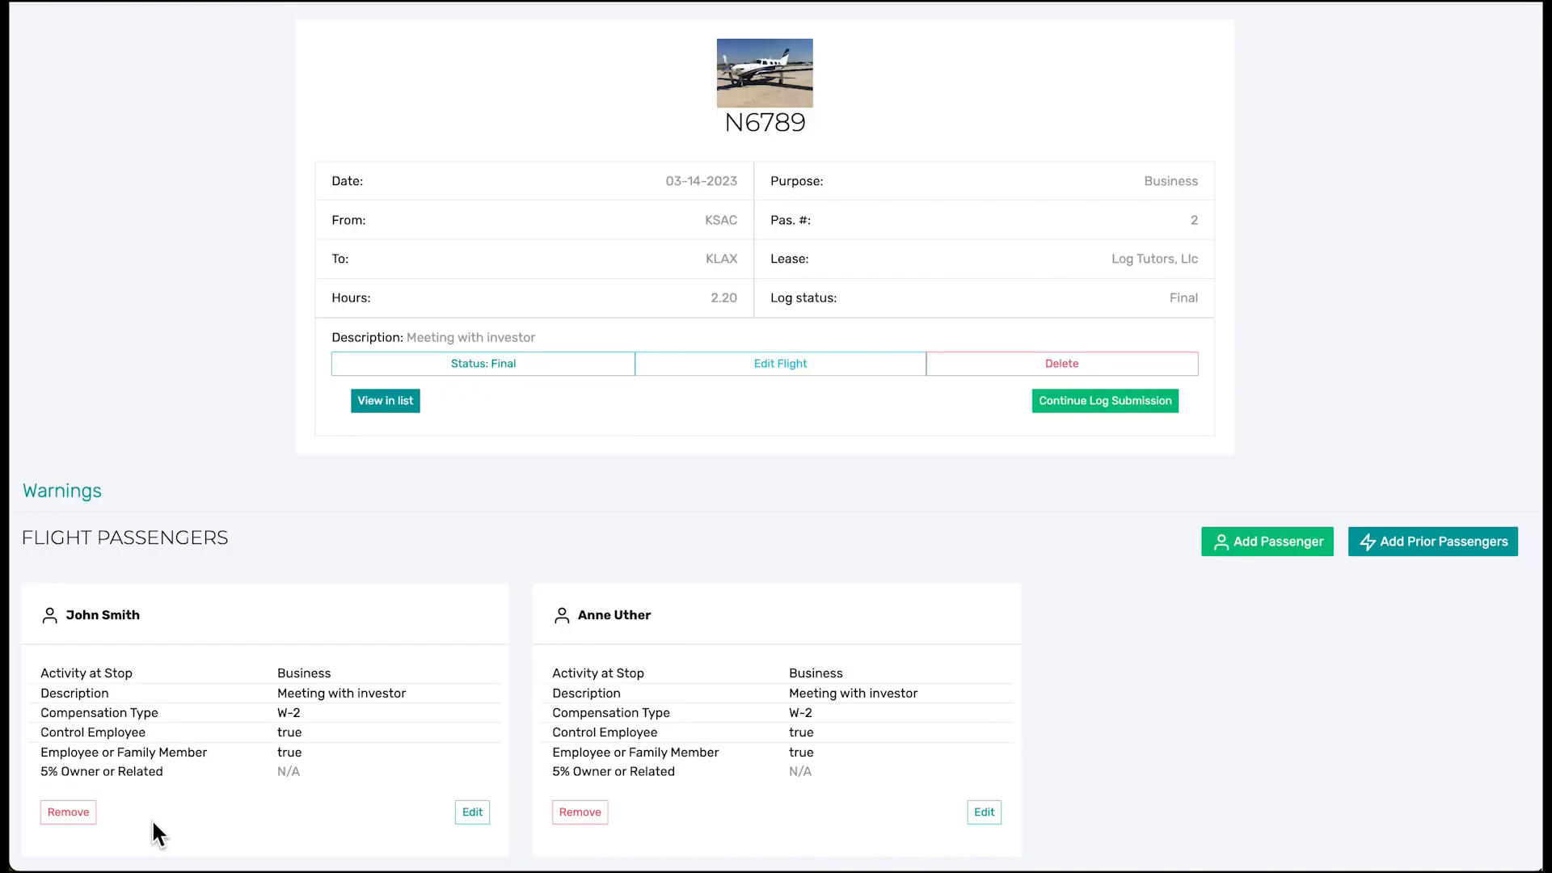
pyautogui.click(1065, 402)
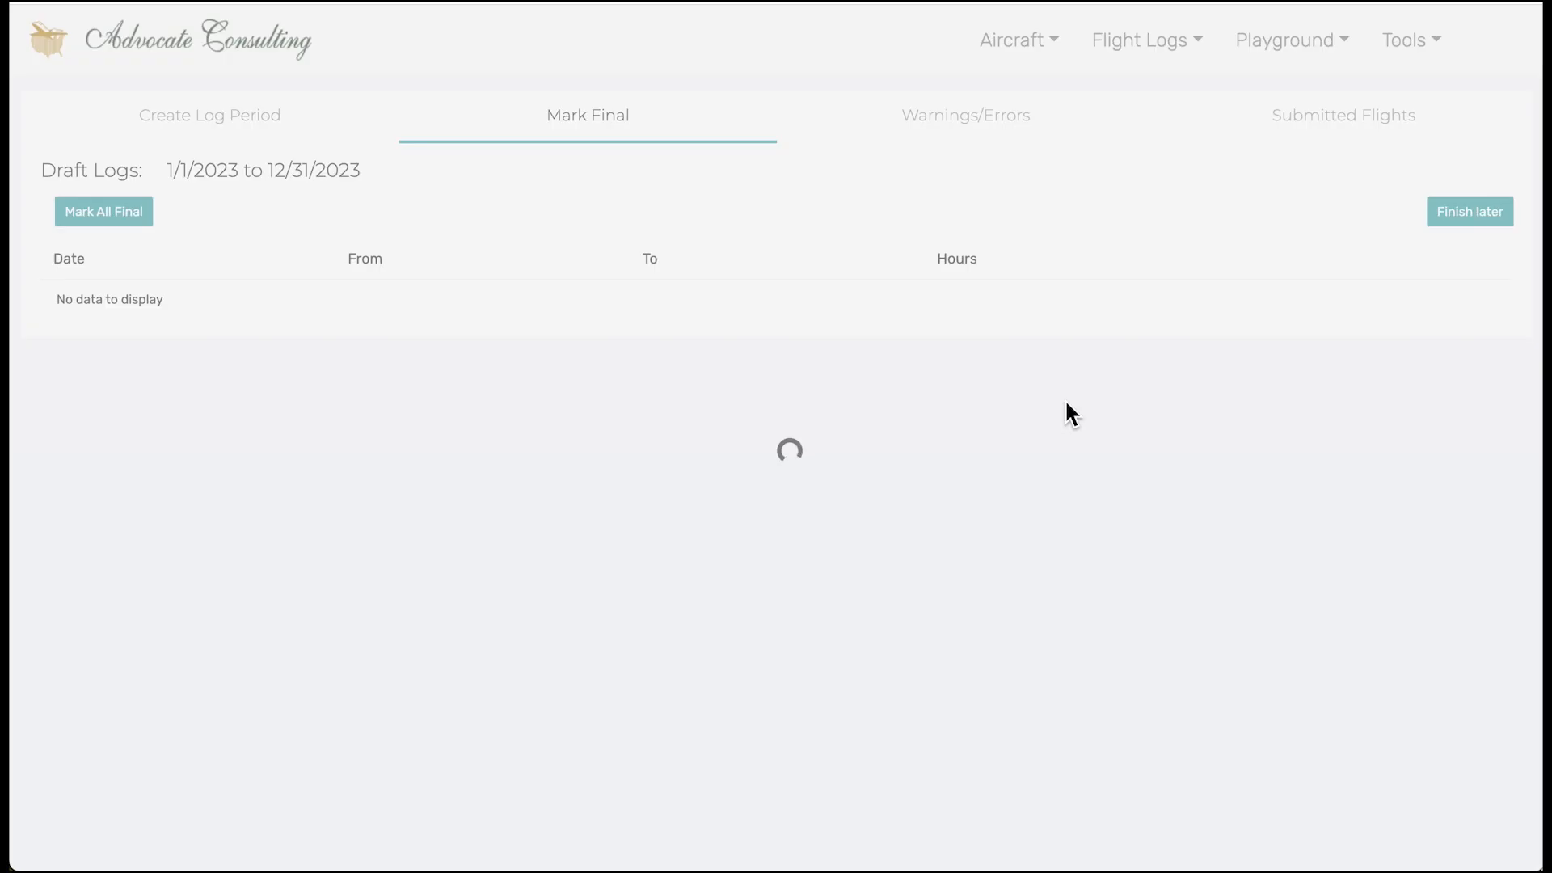
# Step: Open the 04-18-2023 flight's airport warning for editing, and swap the order of the two 03-14-2023 flights in the log
pyautogui.scroll(-1, 1065, 403)
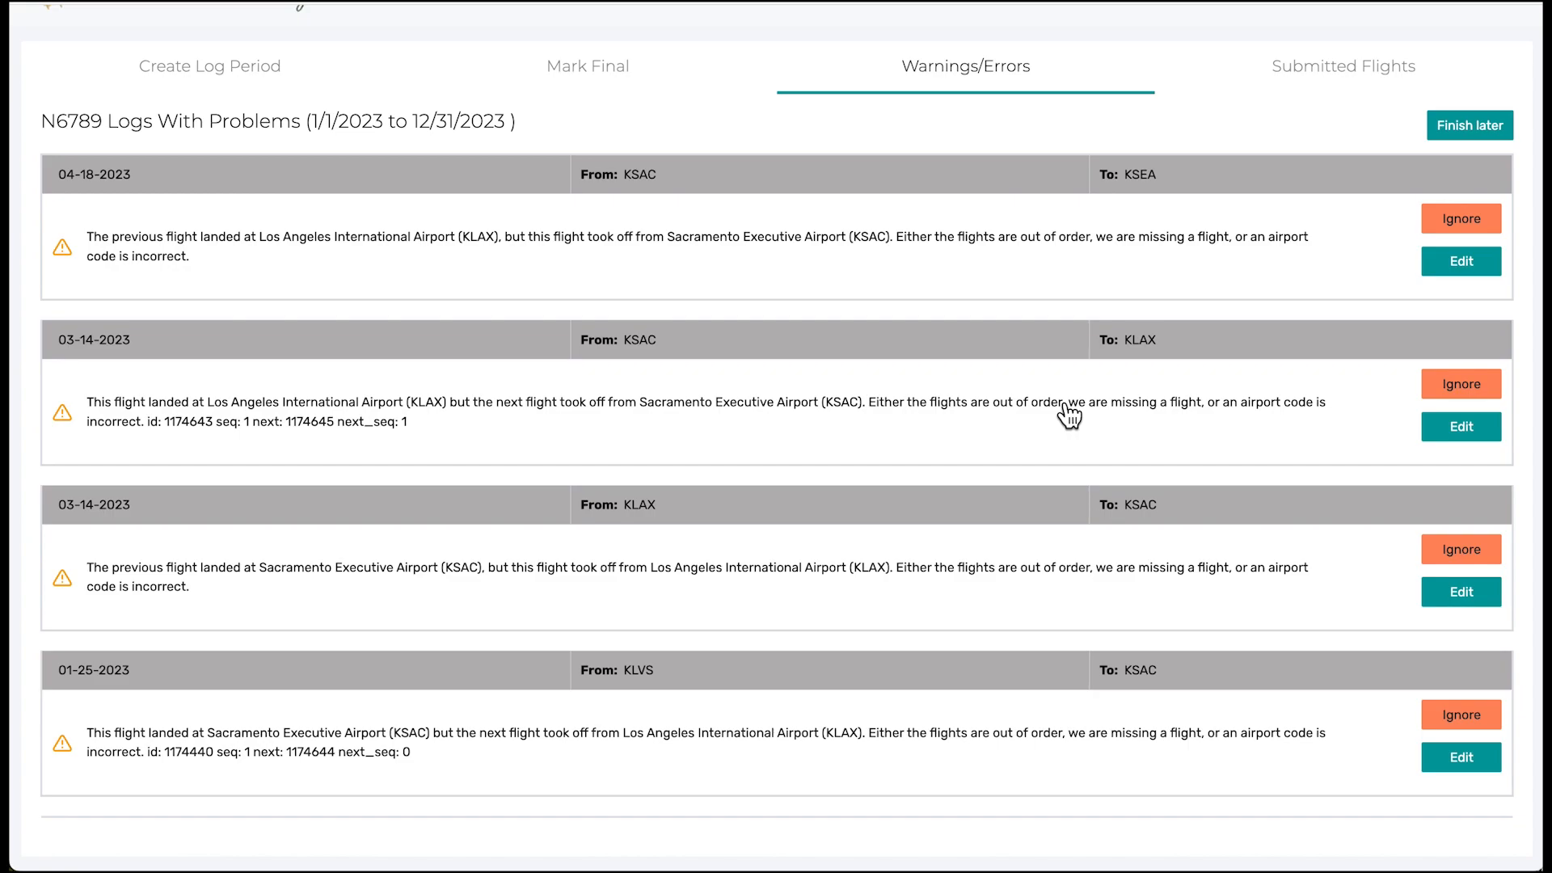
pyautogui.click(1437, 261)
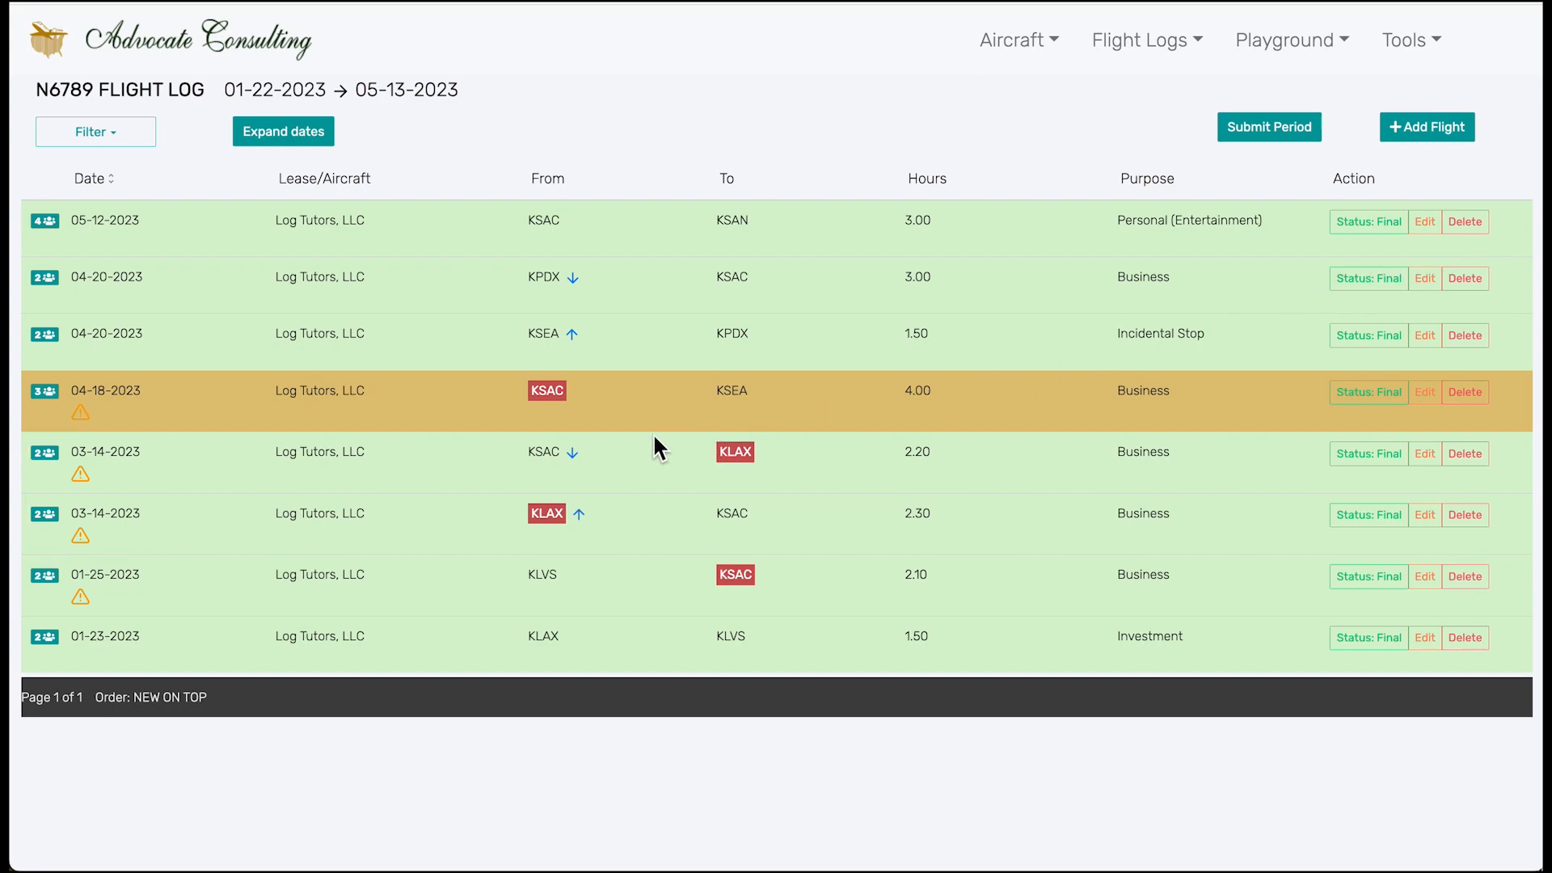
pyautogui.click(572, 454)
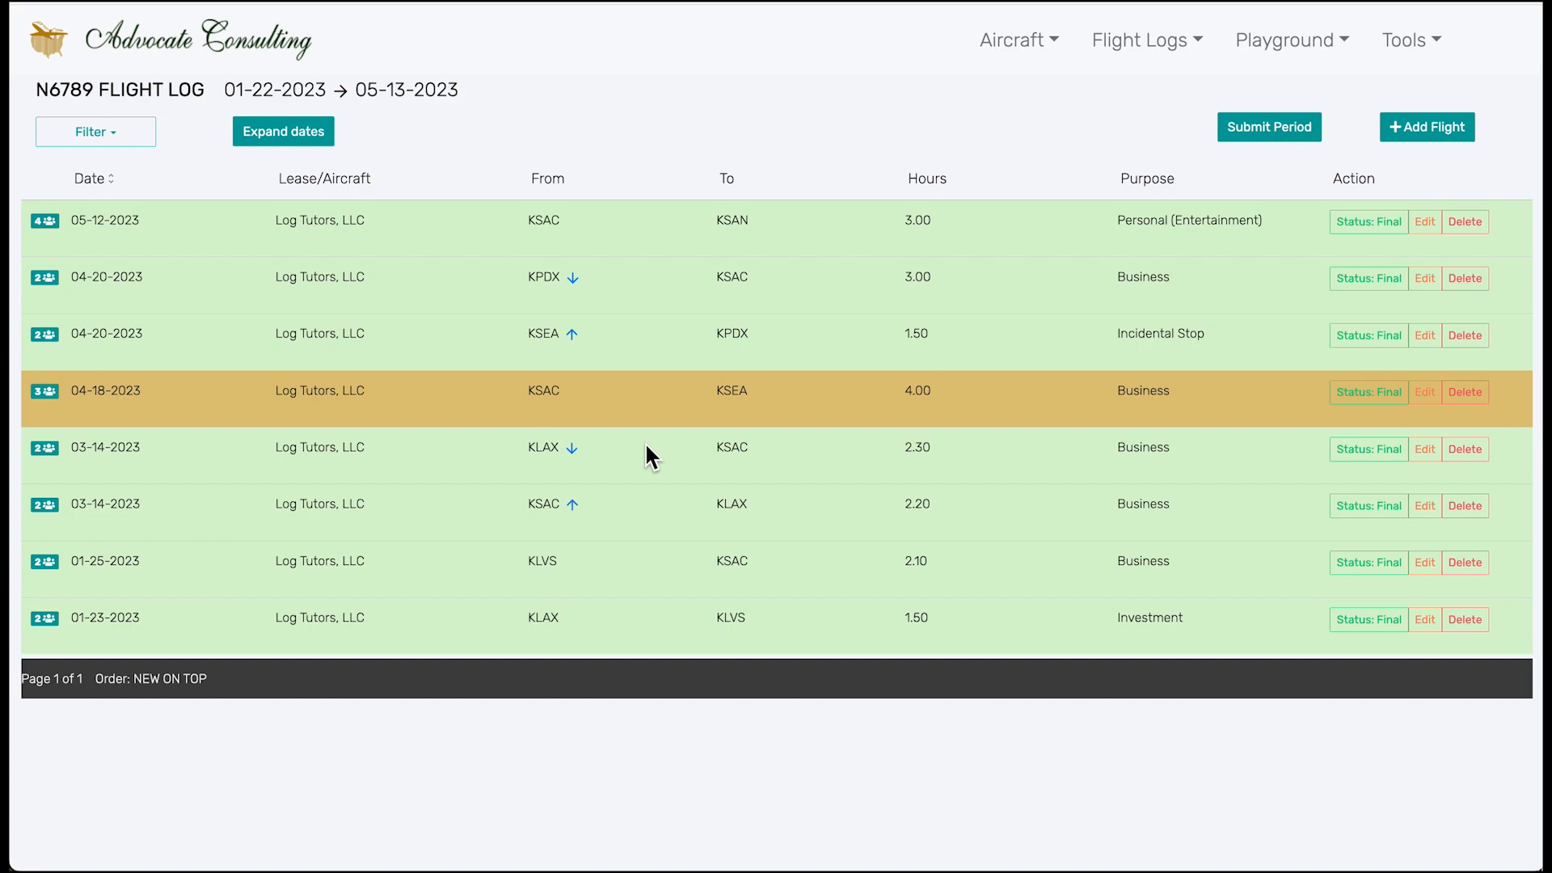
# Step: Submit the 2023 log period, finish the submission, and open the N6789 log periods page
pyautogui.click(1251, 132)
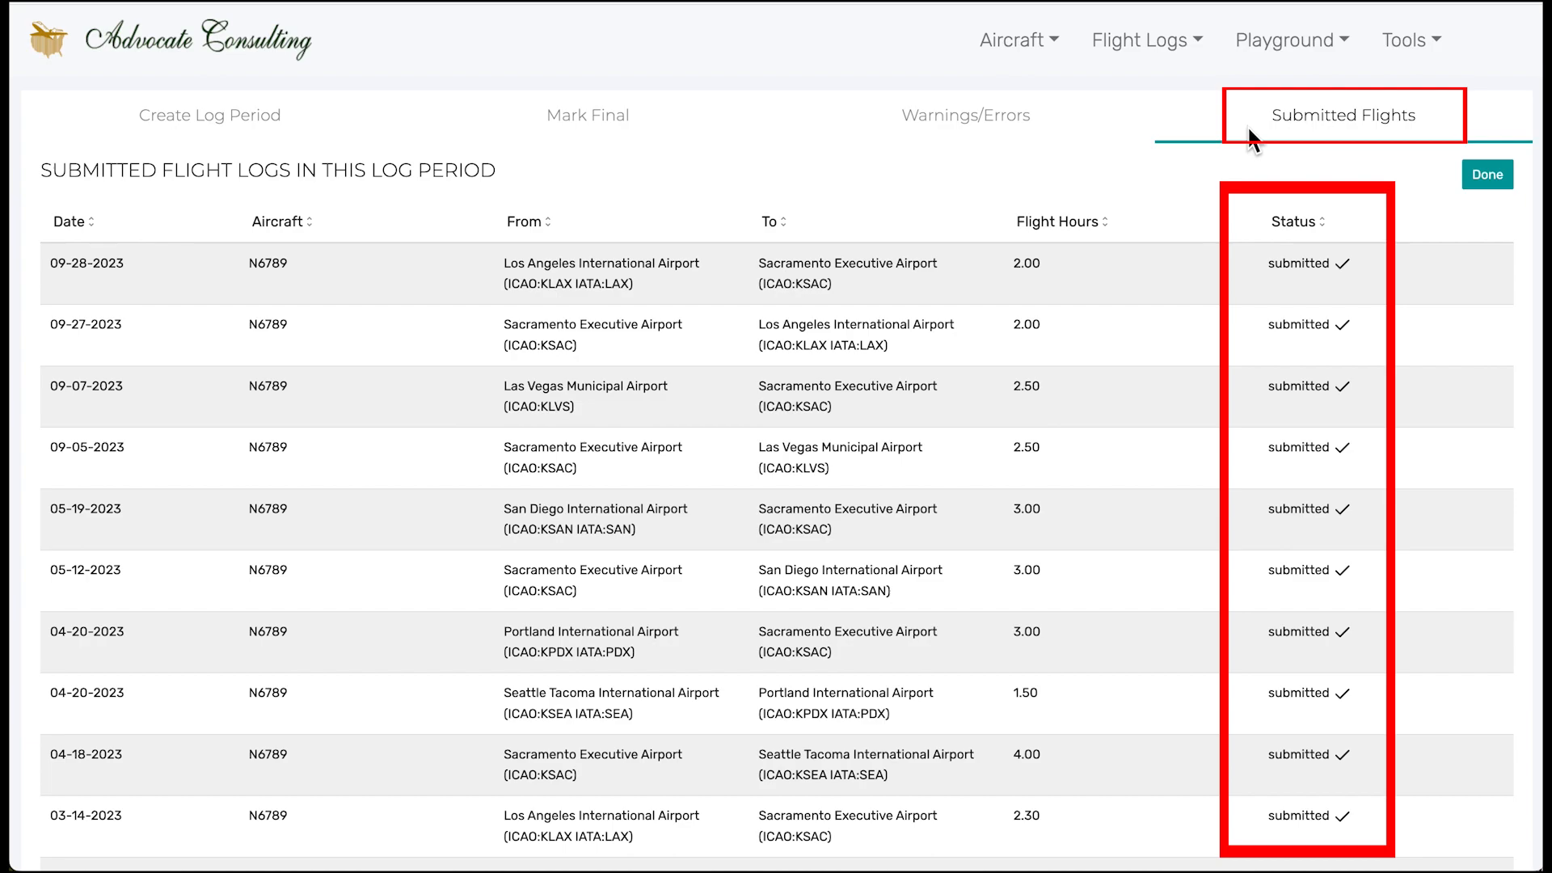
pyautogui.click(1479, 175)
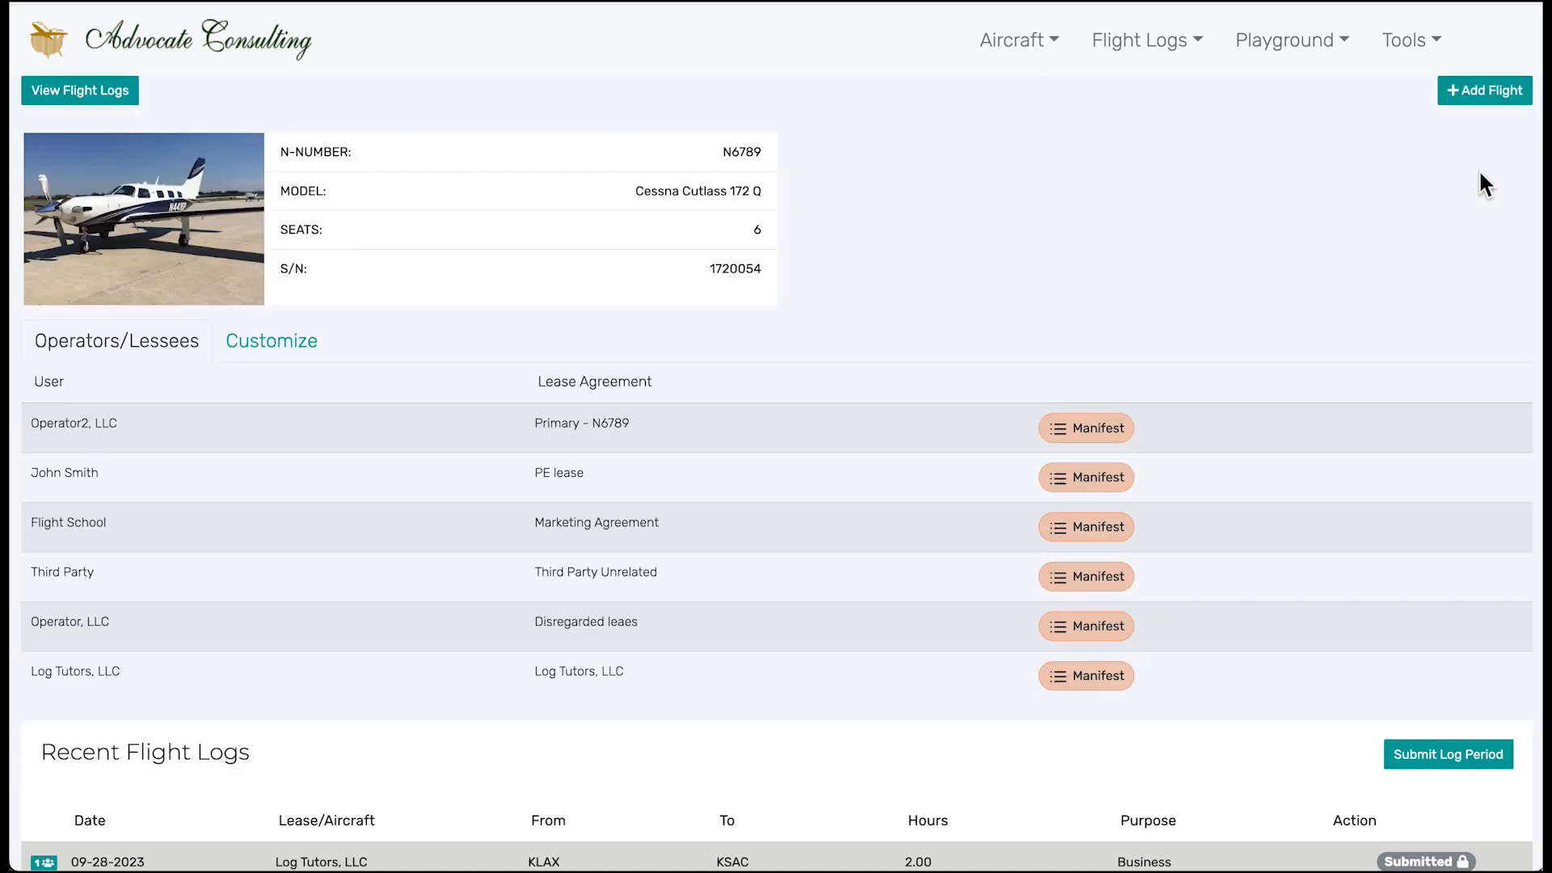
pyautogui.click(1432, 763)
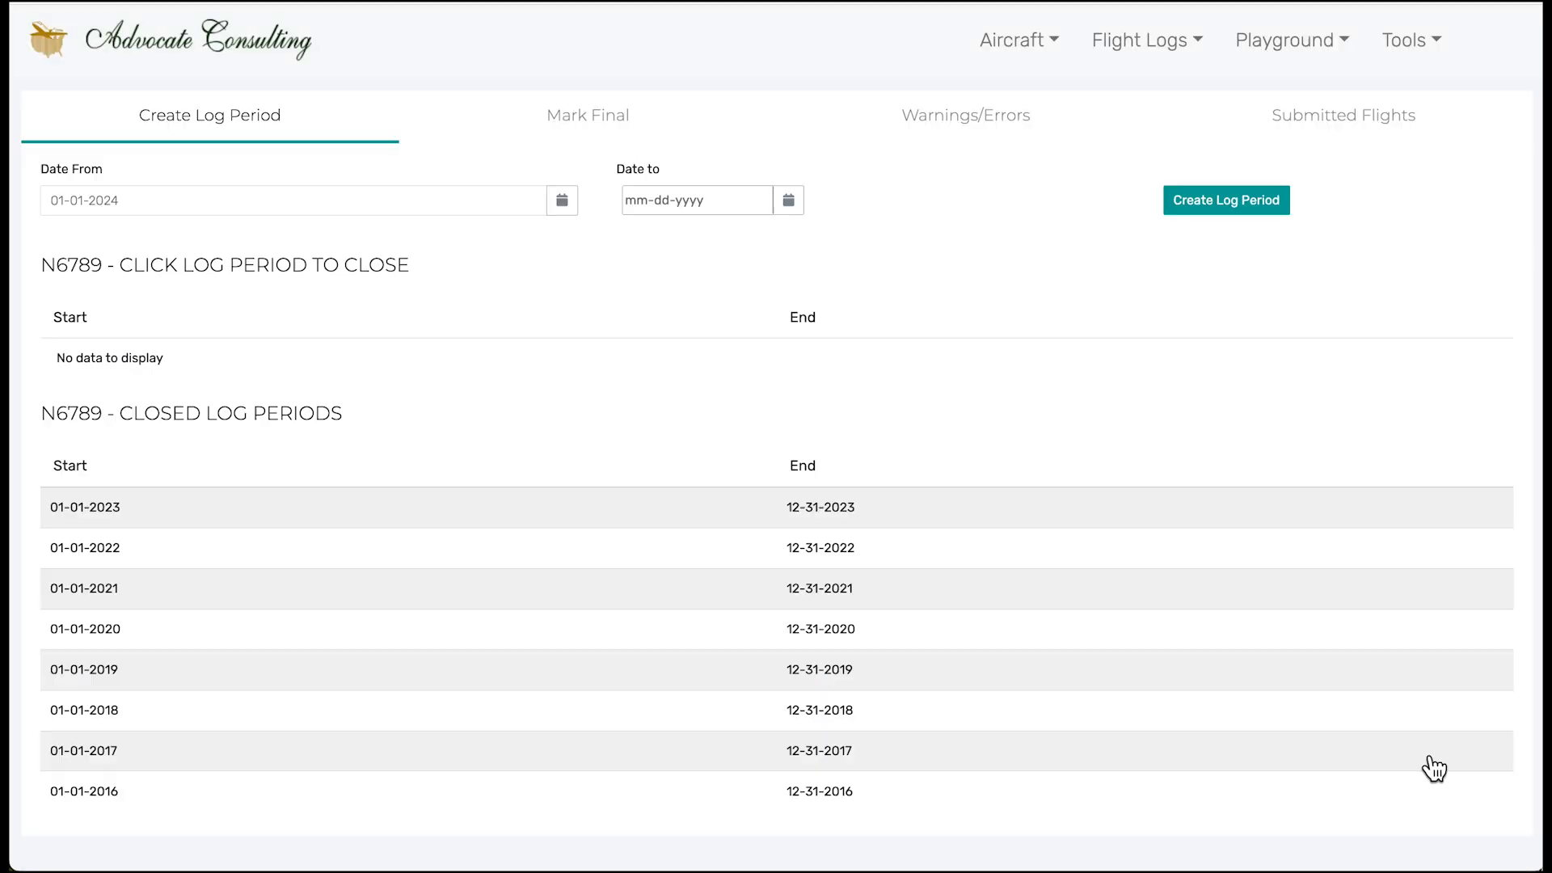